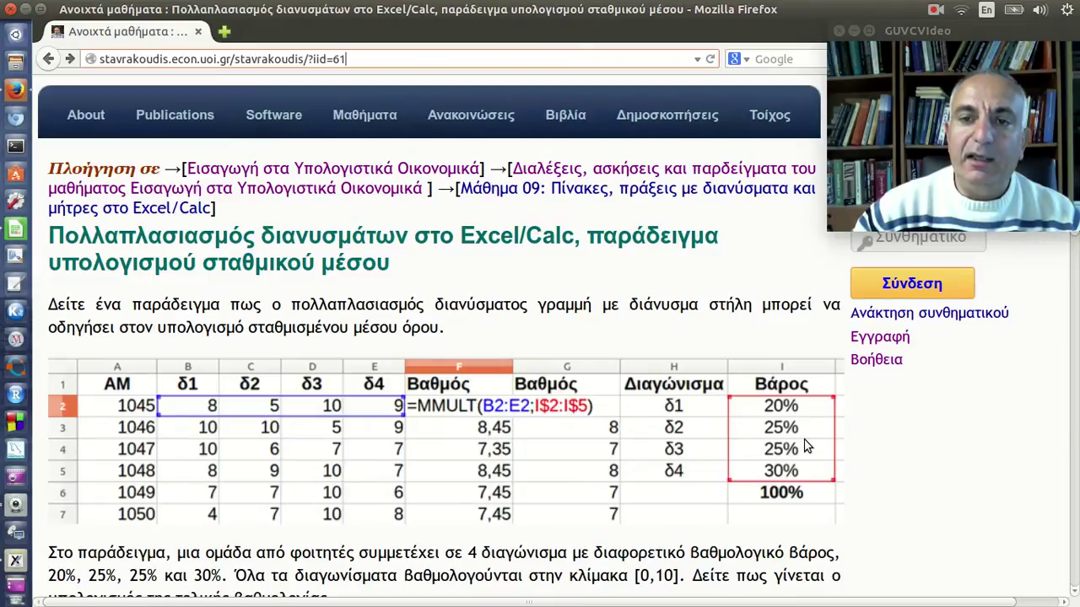
pyautogui.scroll(-2, 809, 448)
pyautogui.scroll(-2, 813, 452)
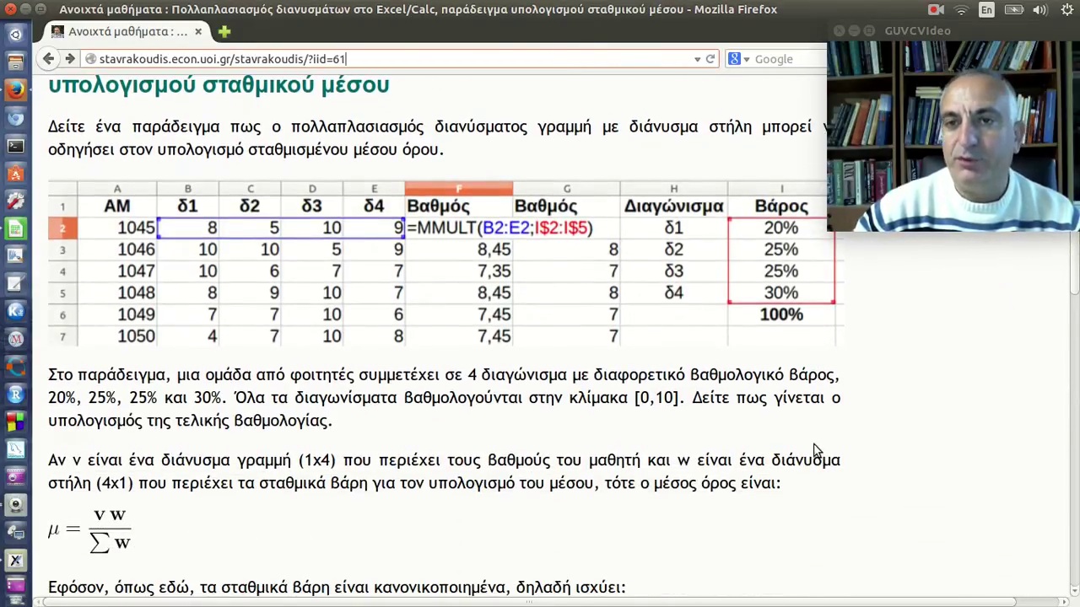
pyautogui.scroll(-1, 815, 451)
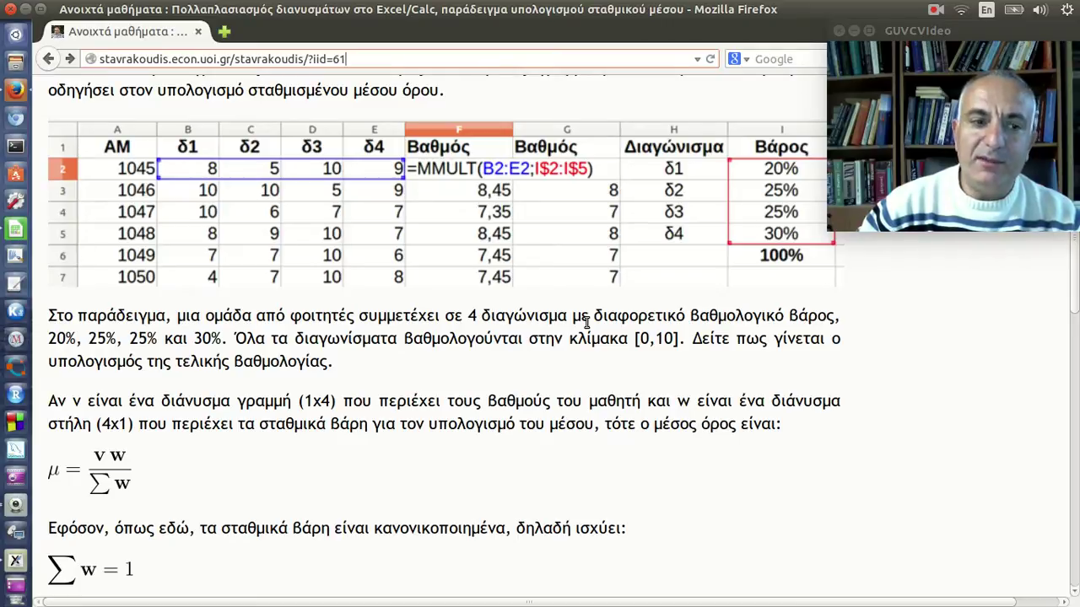
pyautogui.scroll(-1, 586, 322)
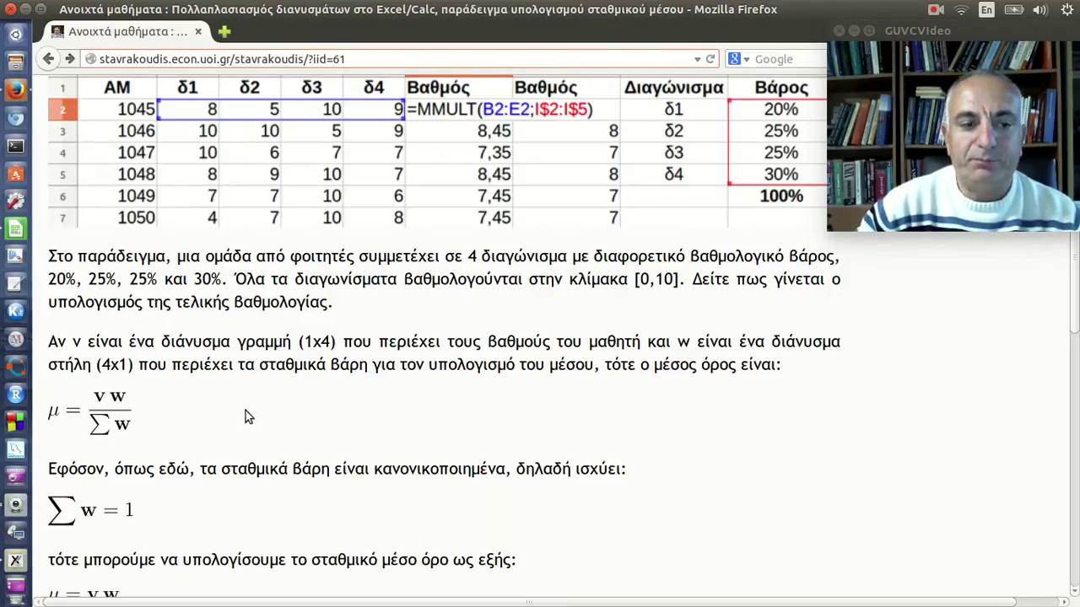
# Scroll the lesson page to the =MMULT formula box, then switch to the σταθμικός-μέσος-MMULT.ods spreadsheet
pyautogui.scroll(-4, 245, 411)
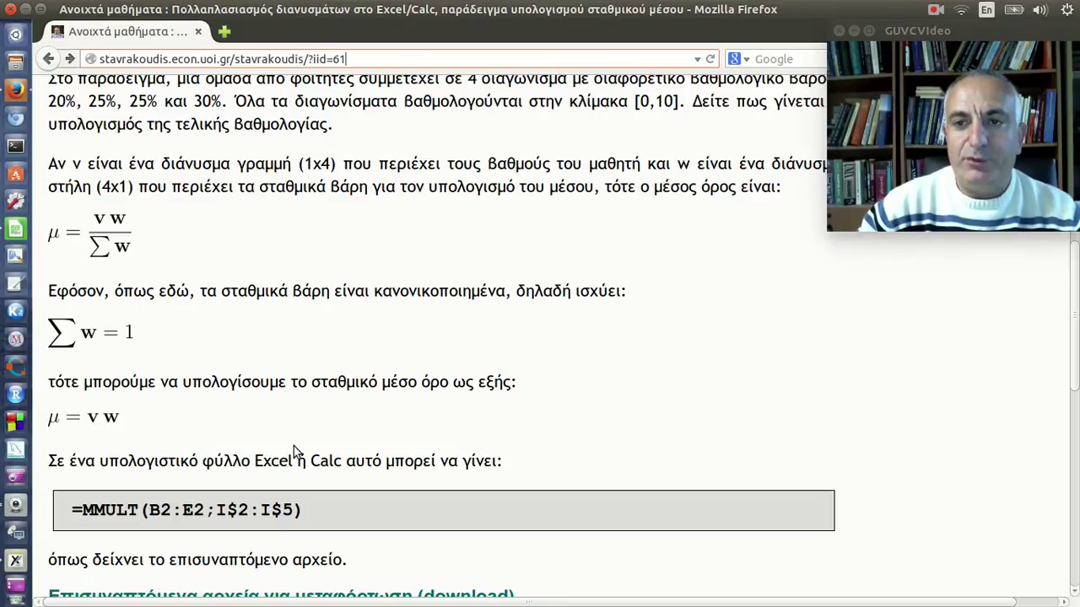
pyautogui.scroll(6, 297, 454)
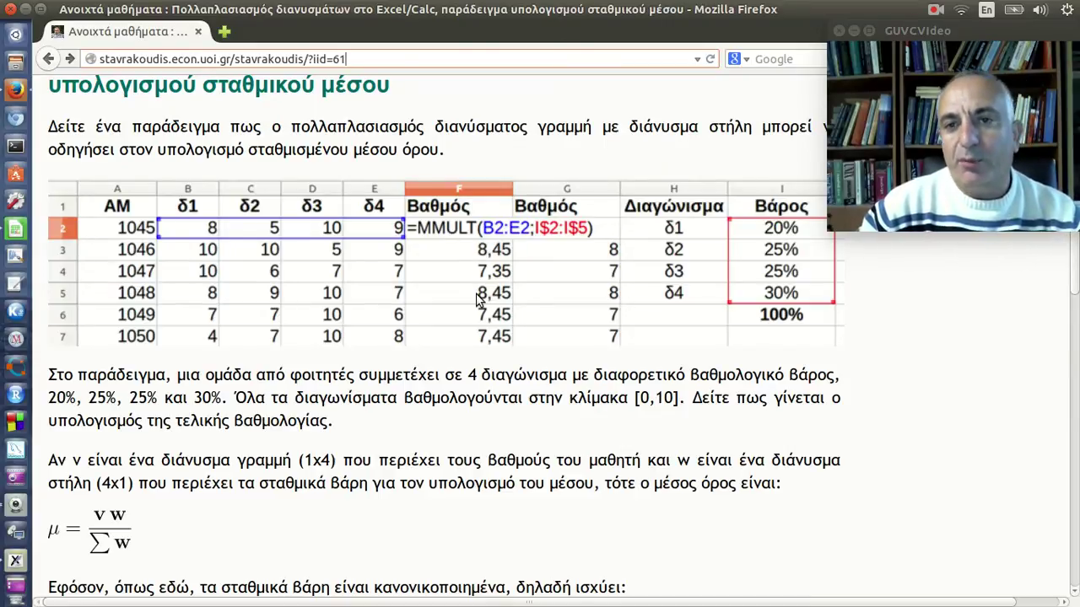
pyautogui.scroll(-5, 464, 301)
pyautogui.scroll(-2, 462, 325)
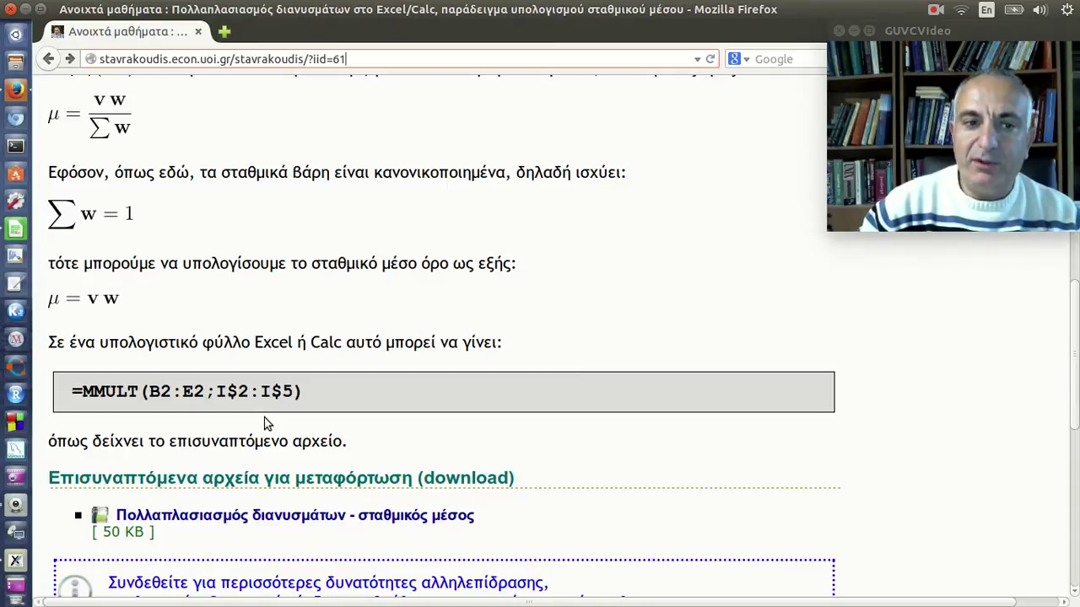
pyautogui.scroll(3, 265, 422)
pyautogui.scroll(2, 265, 421)
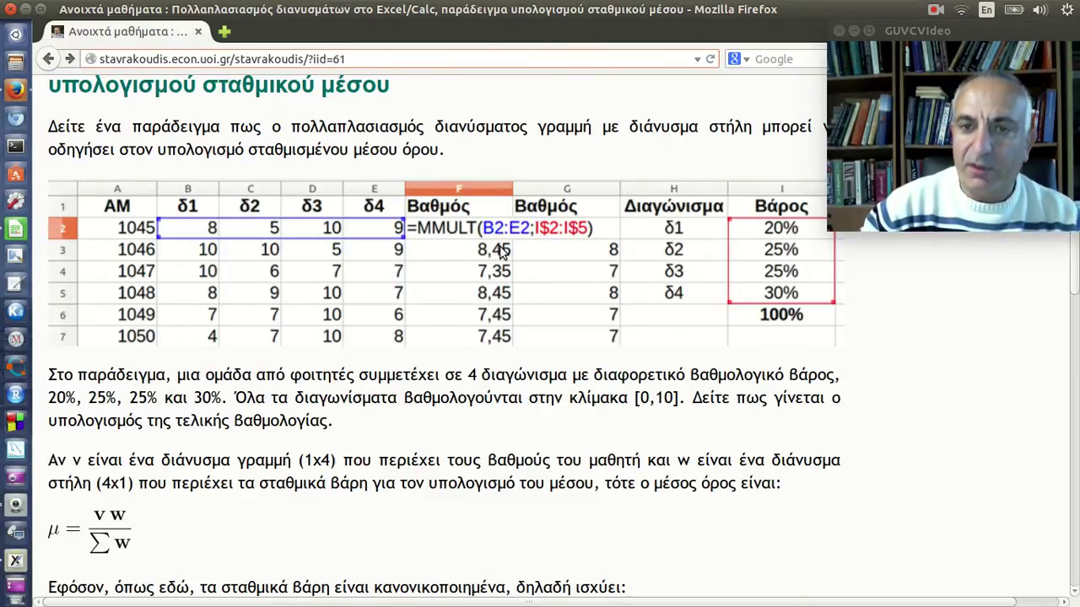
pyautogui.scroll(-5, 471, 288)
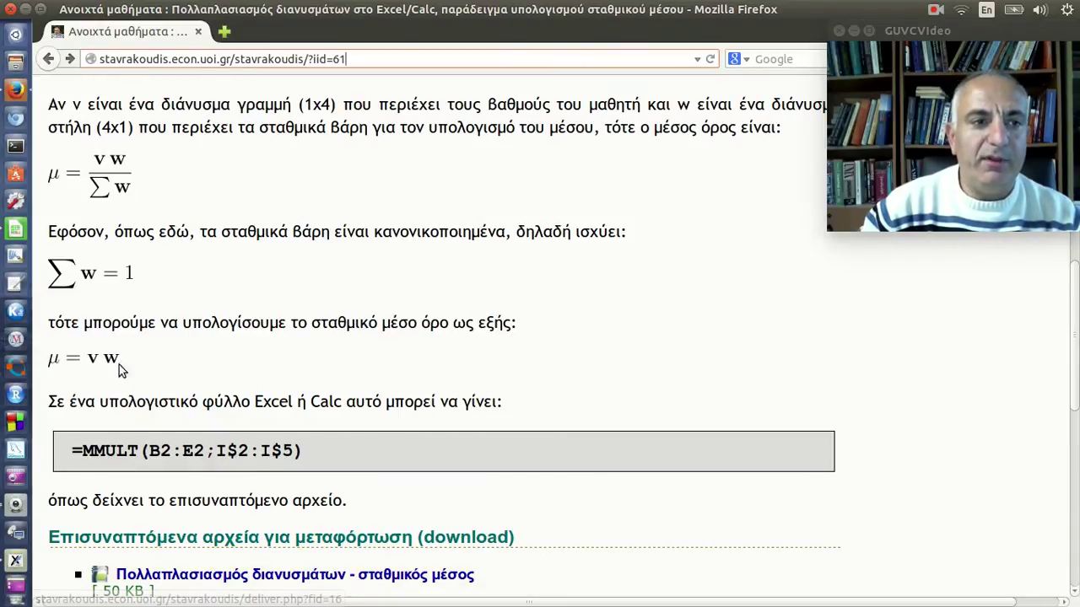
pyautogui.click(15, 229)
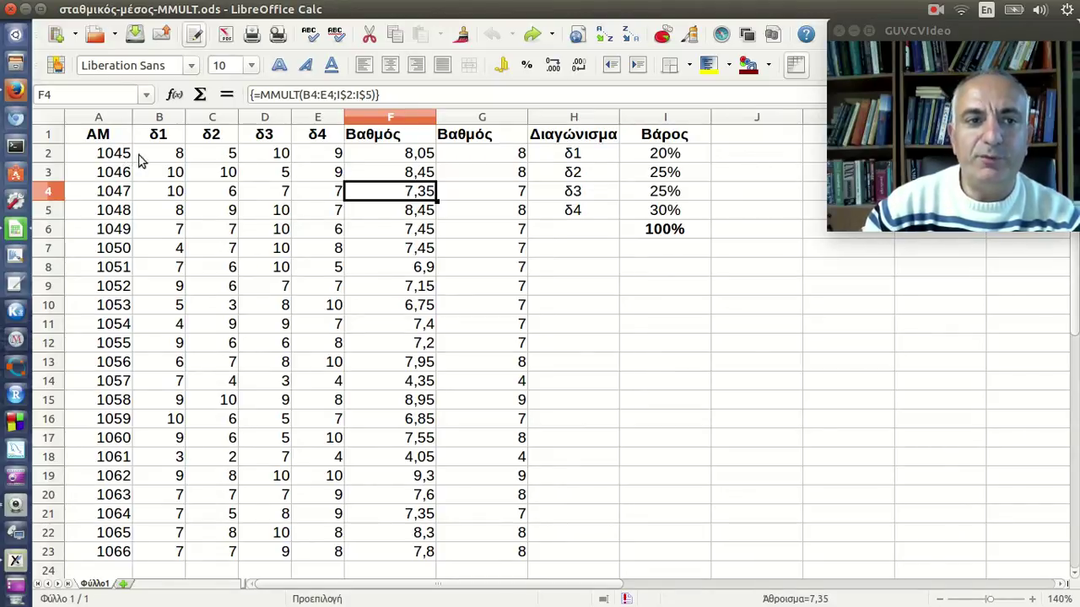
pyautogui.moveTo(162, 118)
pyautogui.mouseDown()
pyautogui.moveTo(254, 123)
pyautogui.moveTo(311, 163)
pyautogui.mouseUp()
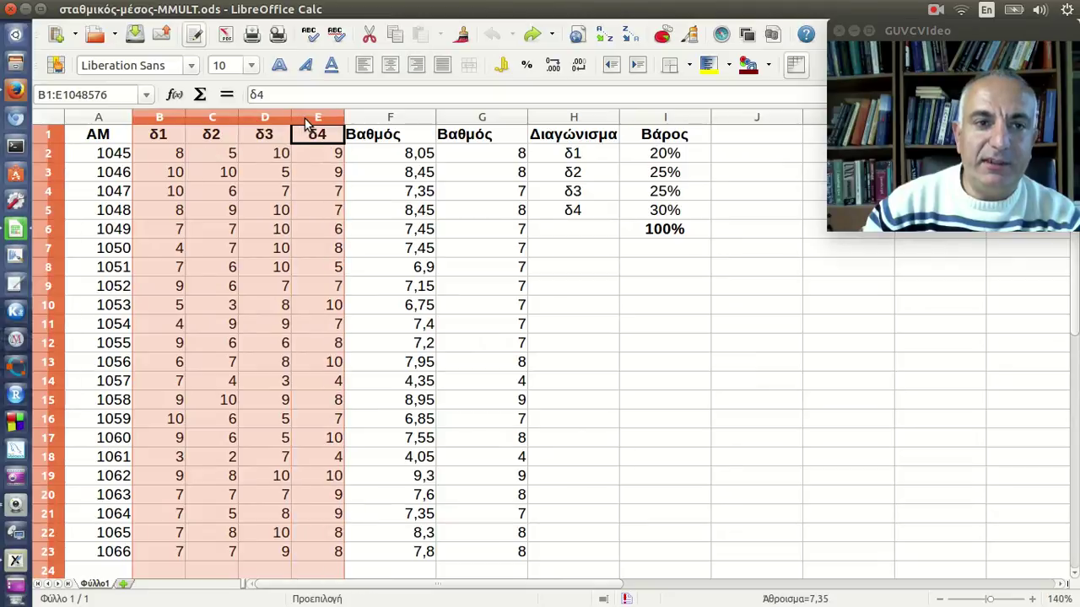
pyautogui.click(310, 166)
pyautogui.click(181, 156)
pyautogui.click(218, 159)
pyautogui.click(264, 160)
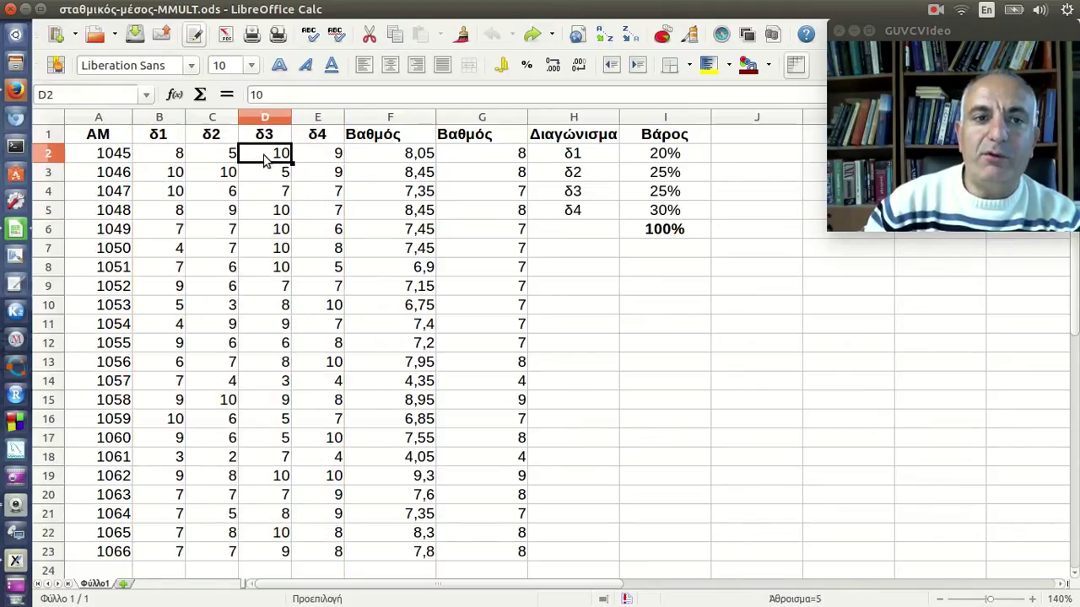
pyautogui.click(308, 159)
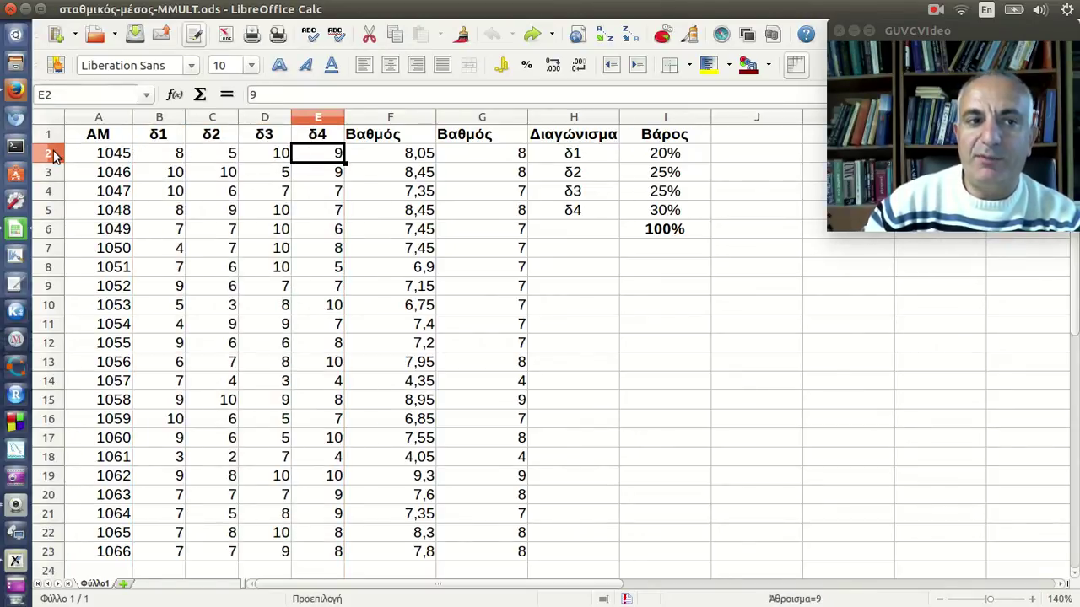
pyautogui.click(50, 154)
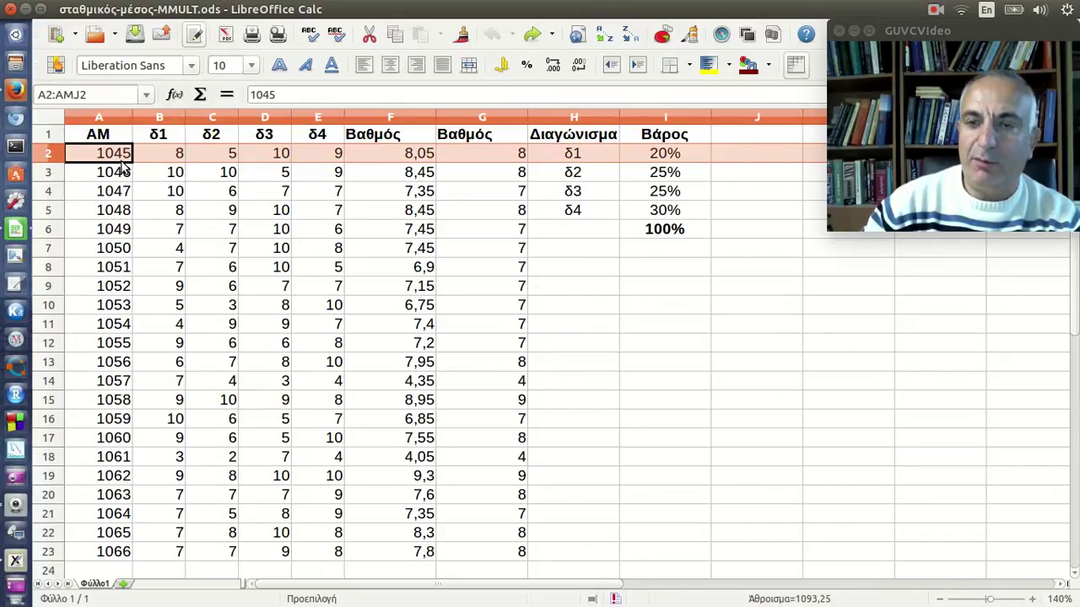
pyautogui.click(317, 159)
pyautogui.click(668, 153)
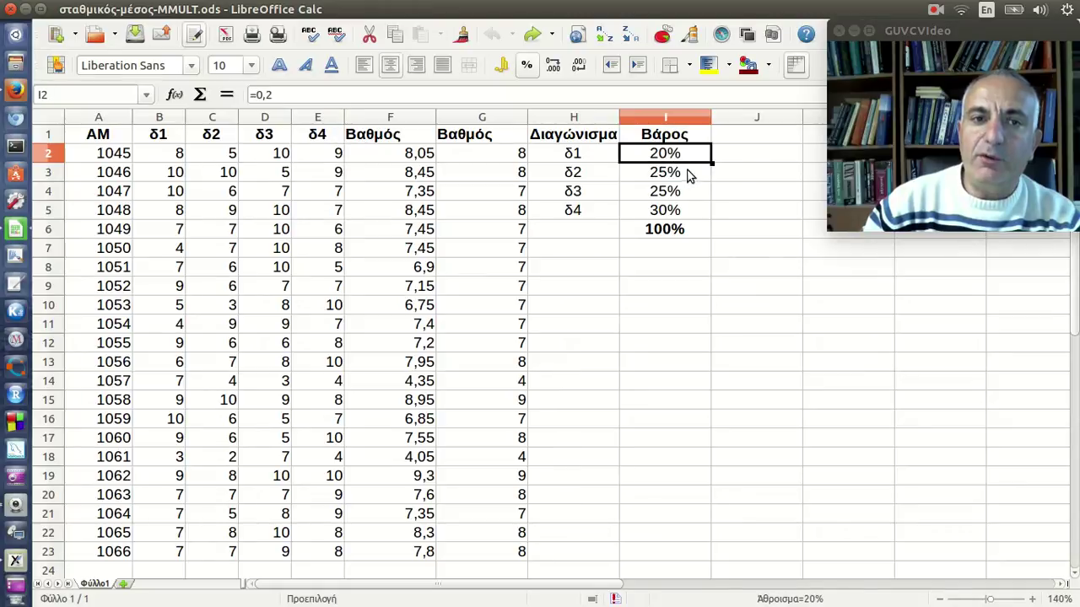
pyautogui.click(690, 179)
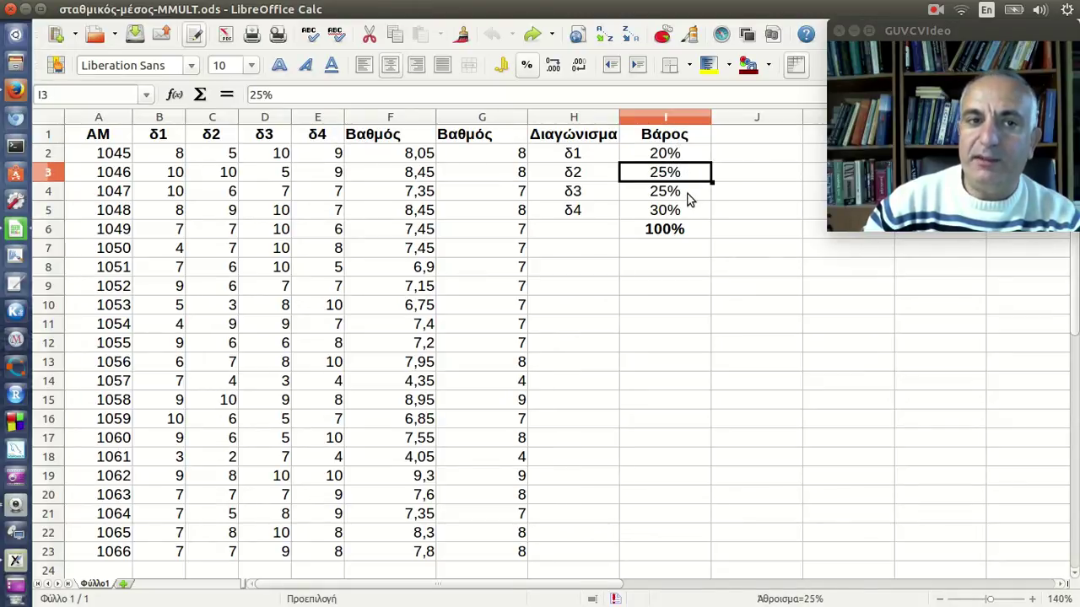
pyautogui.click(689, 197)
pyautogui.click(688, 213)
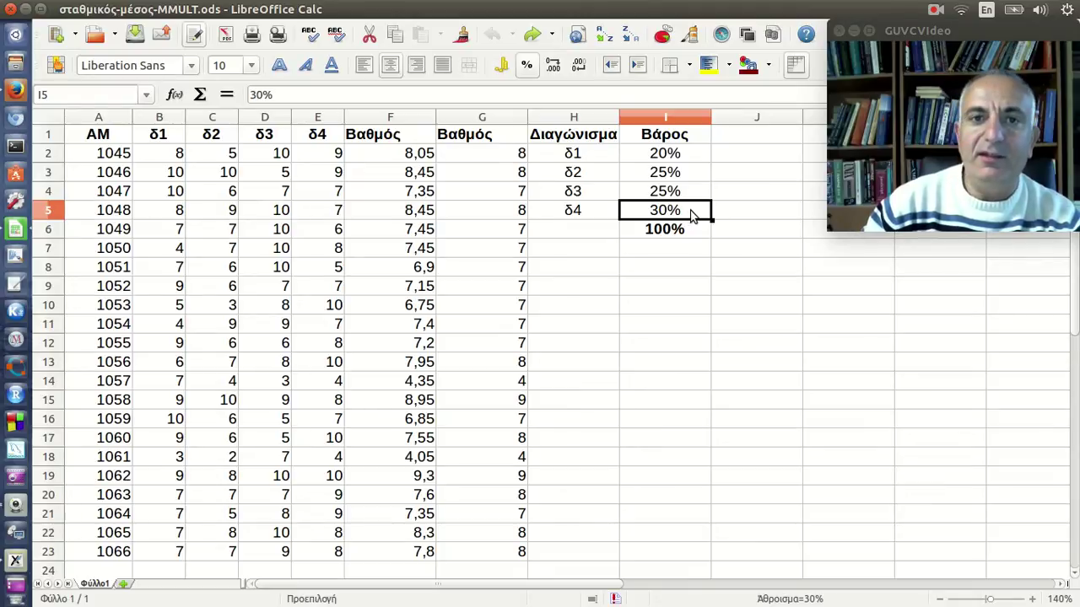
pyautogui.click(526, 66)
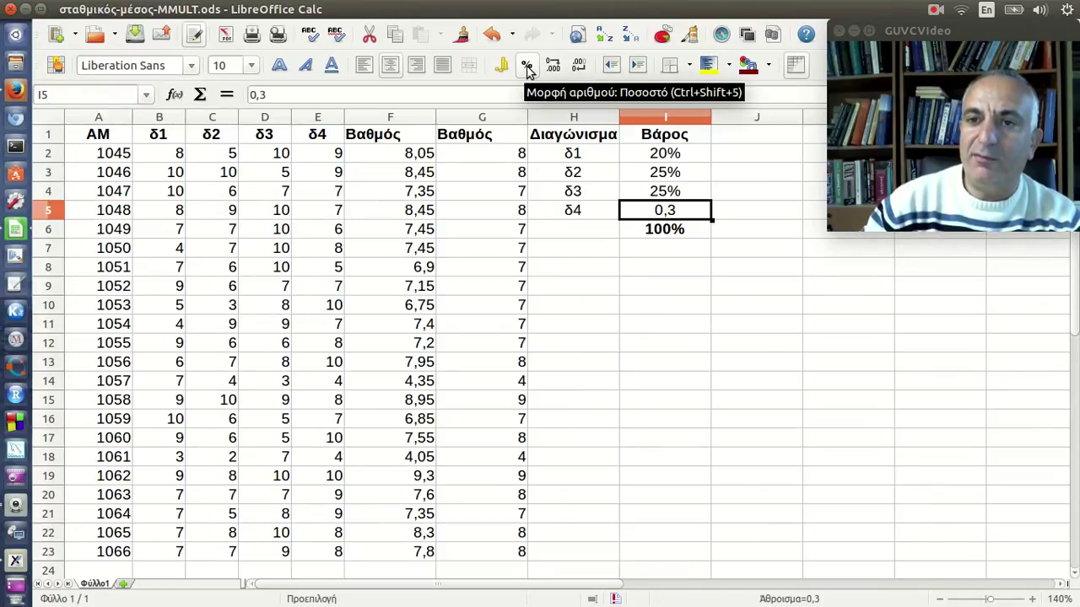
pyautogui.click(526, 67)
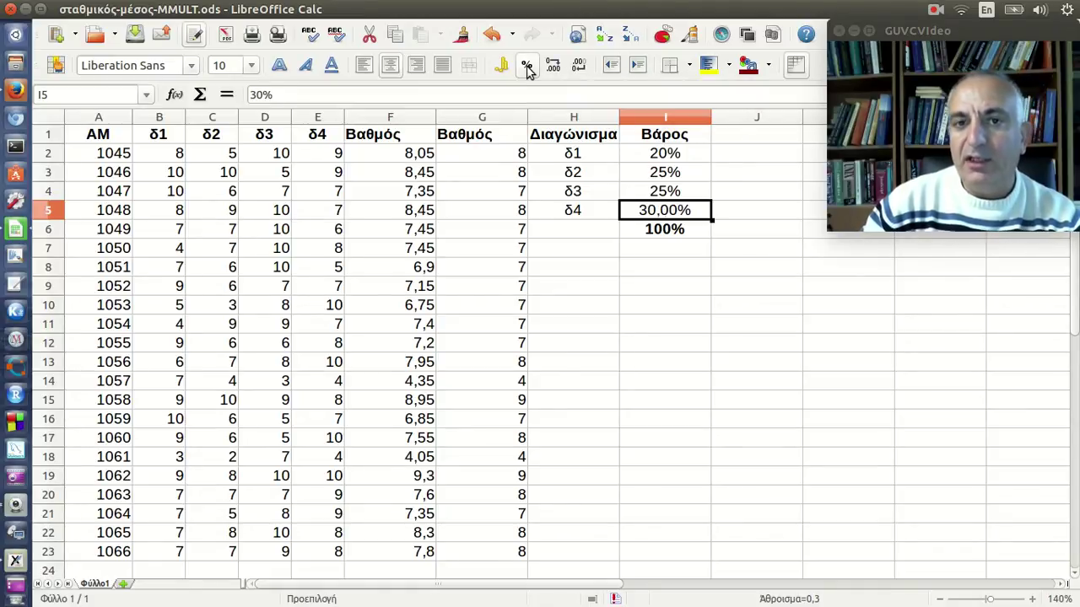
pyautogui.click(578, 67)
pyautogui.click(578, 68)
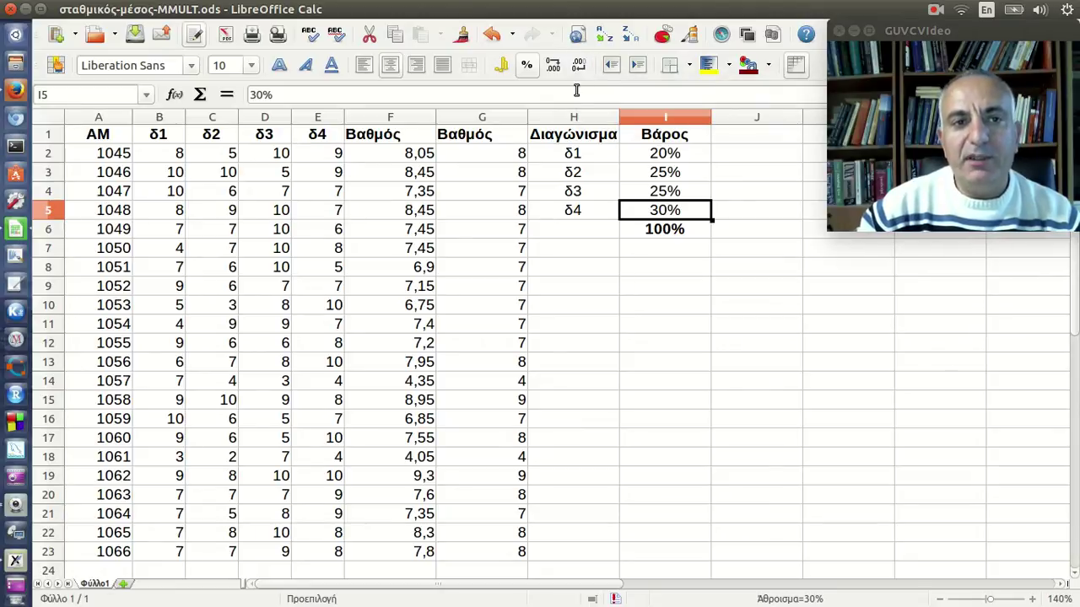
pyautogui.click(430, 153)
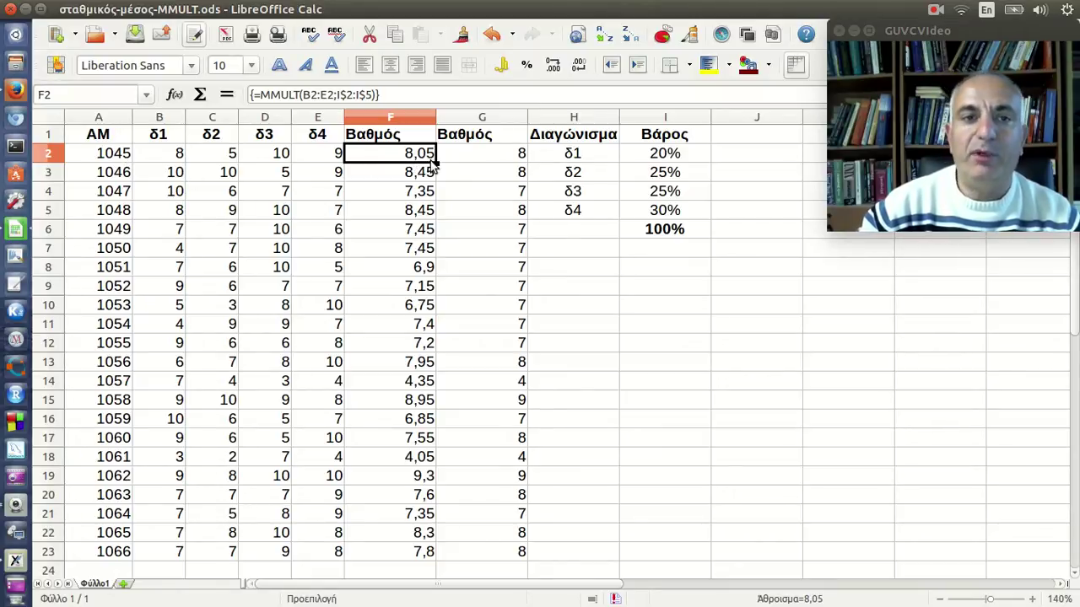
# Recommit F2's =MMULT(B2:E2;I$2:I$5) as an array formula giving 8,05, then select G2
pyautogui.doubleClick(430, 157)
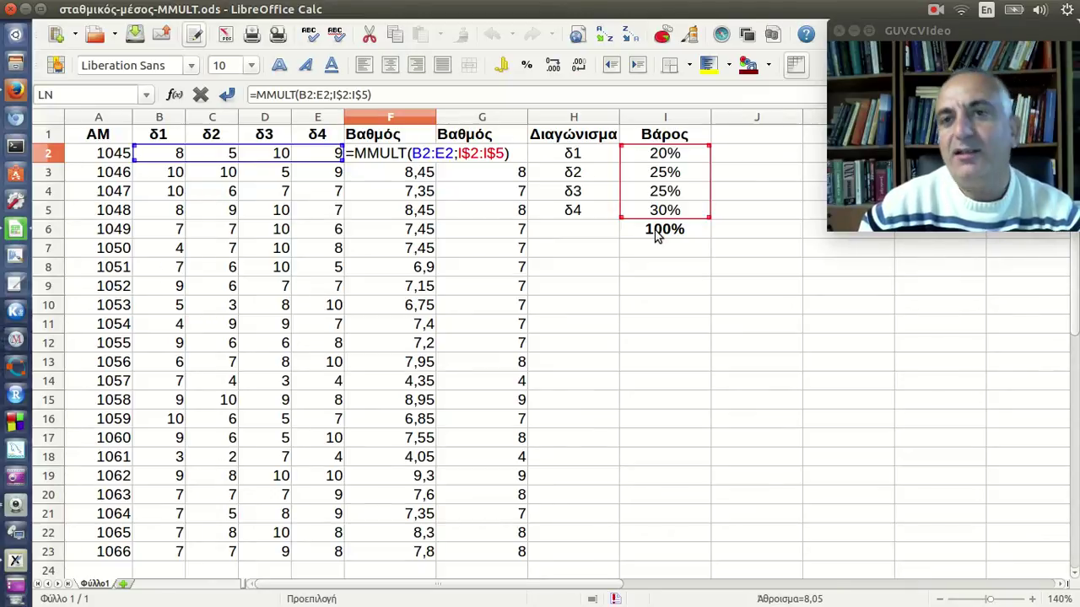
pyautogui.hotkey('ctrl', 'shift', 'Return')
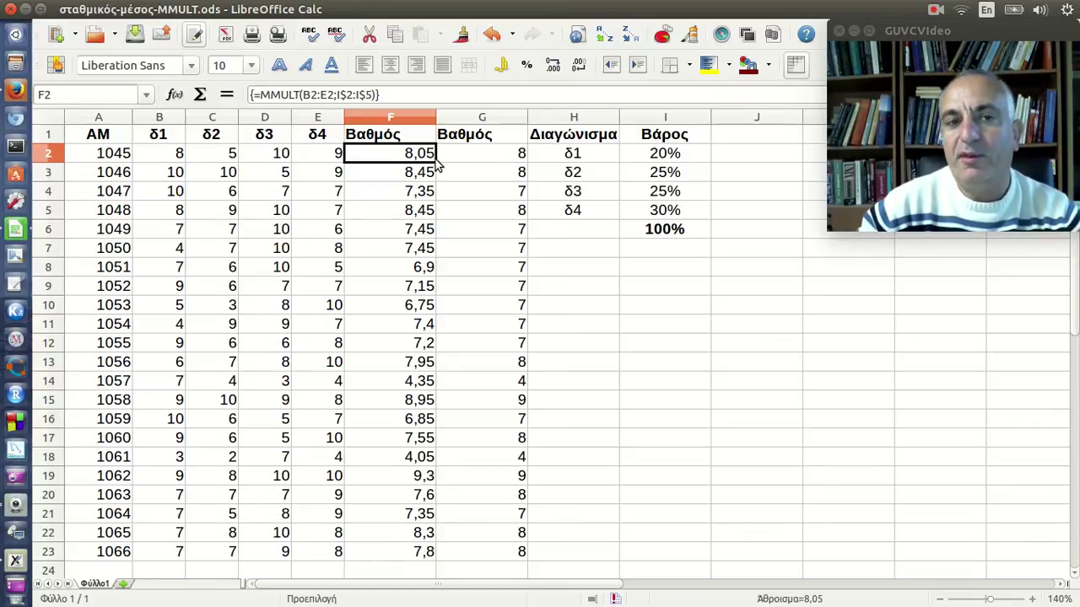
pyautogui.click(470, 153)
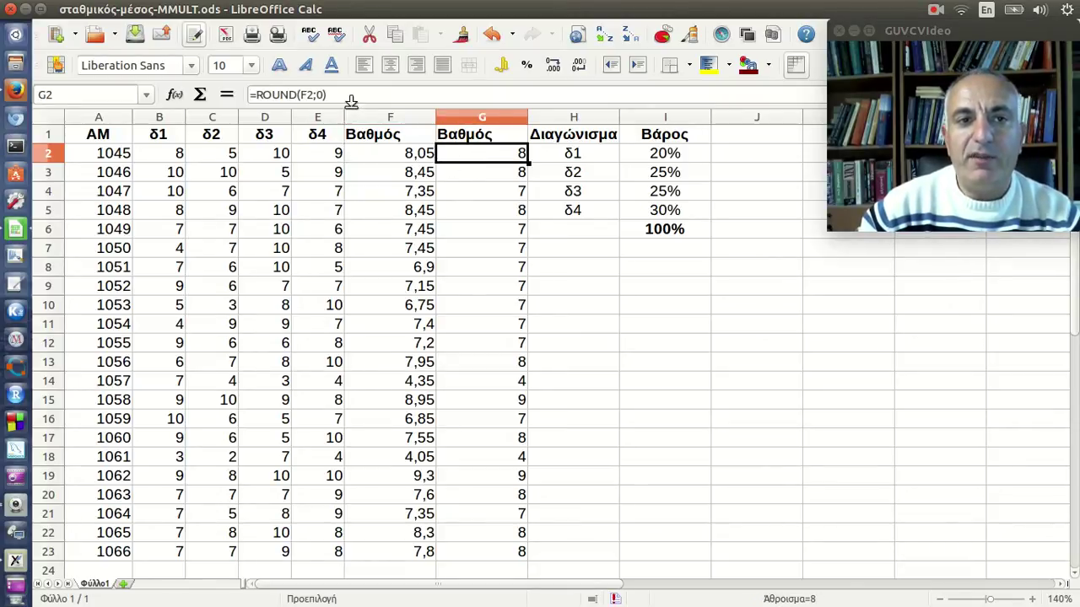
# Confirm G2's ROUND formula, review the weighted and rounded grades, and select F2:G23
pyautogui.click(357, 95)
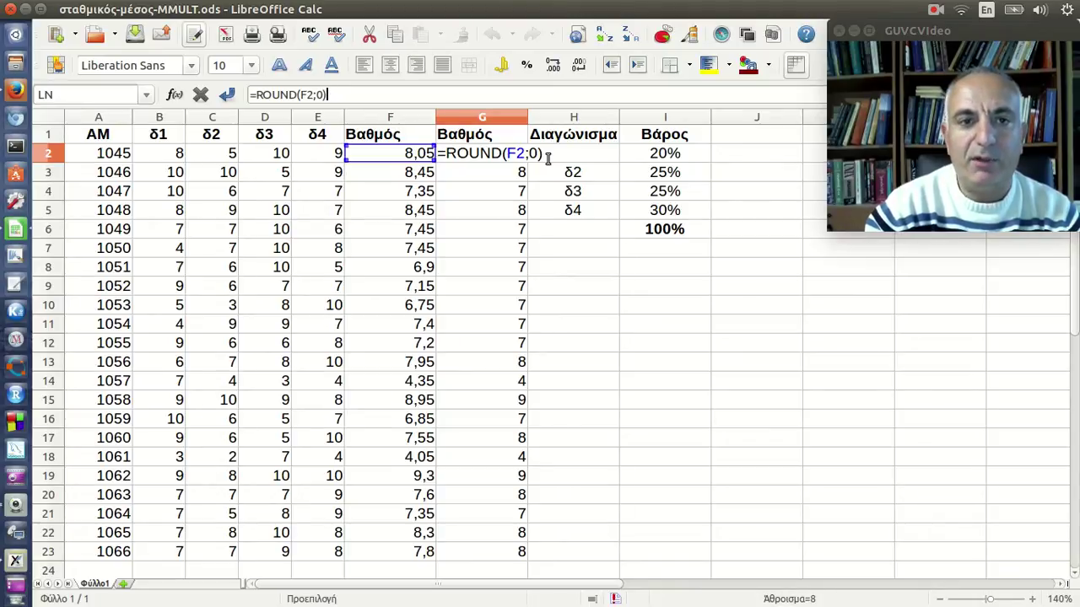
pyautogui.press('Return')
pyautogui.press('Up')
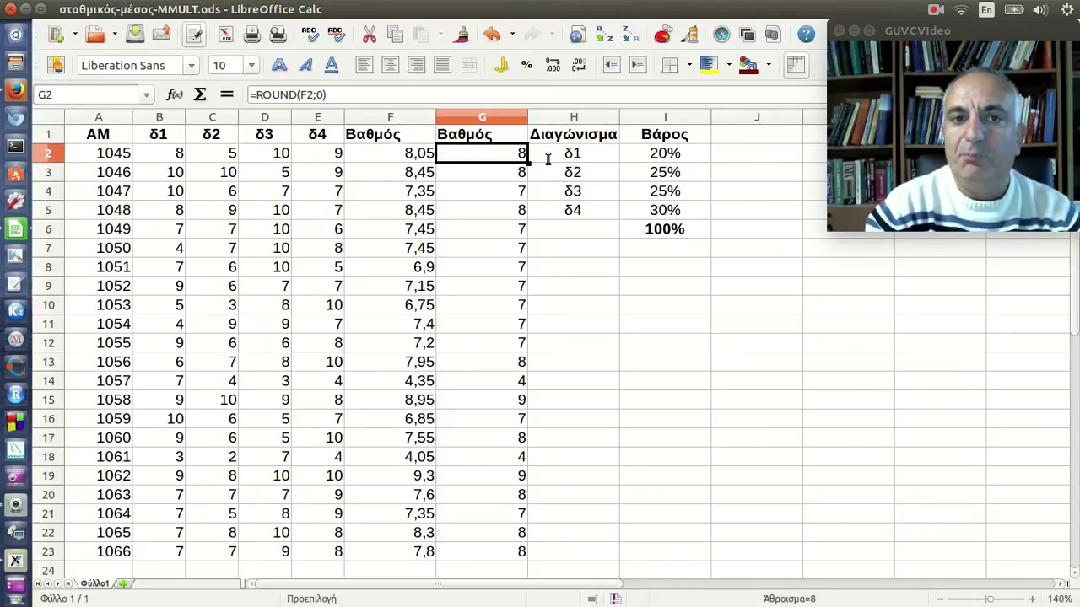
pyautogui.press('Left')
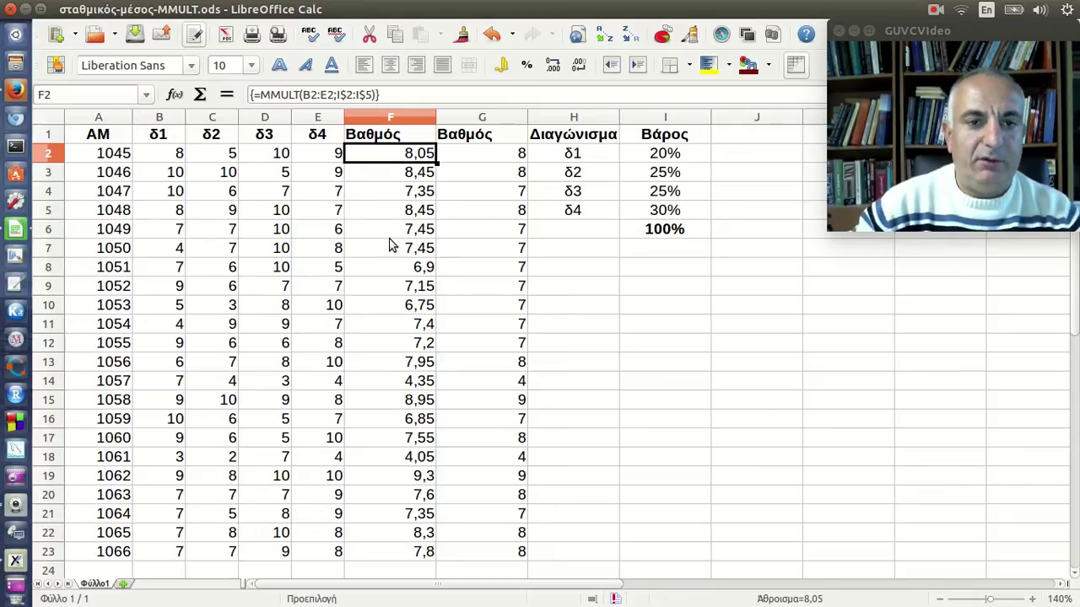
pyautogui.moveTo(415, 161); pyautogui.dragTo(468, 561)
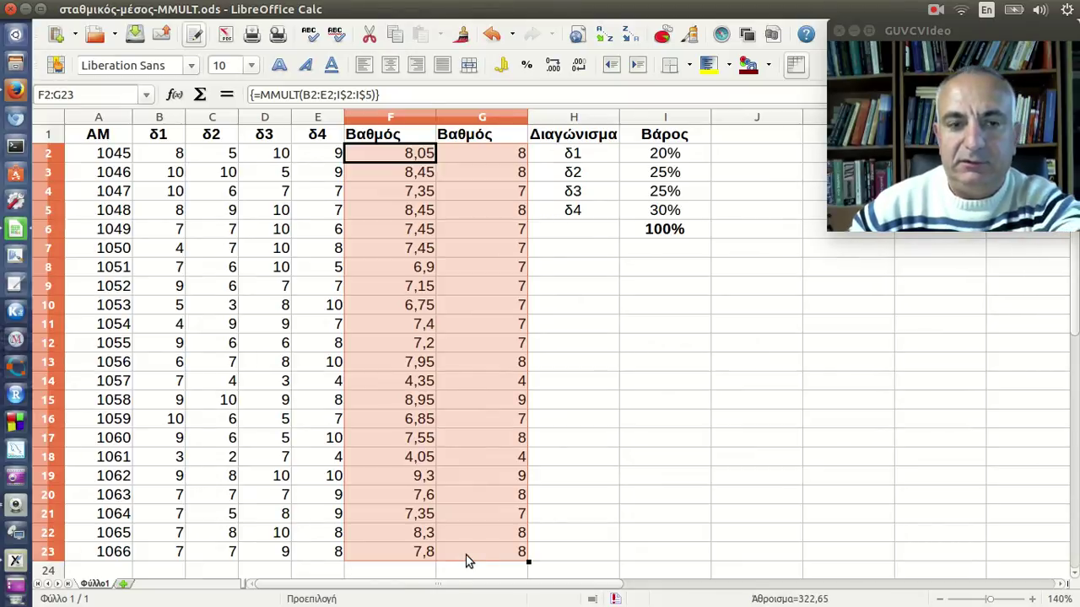
# Delete every grade in F2:G23, return to F2, and zoom the sheet to 160%
pyautogui.press('Delete')
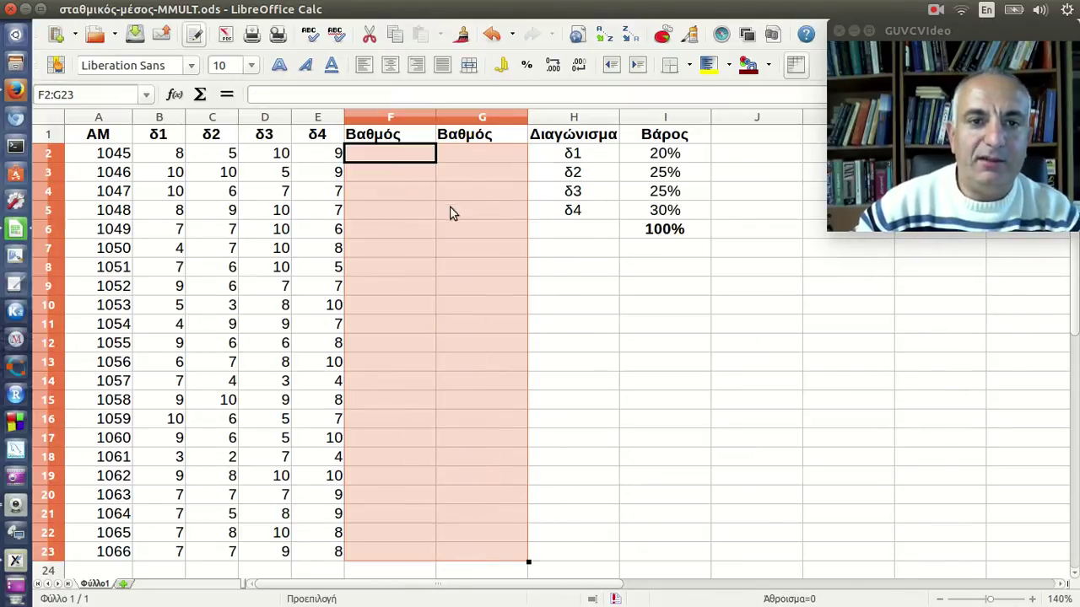
pyautogui.click(460, 151)
pyautogui.press('Left')
pyautogui.keyDown('ctrl'); pyautogui.scroll(2, 409, 224); pyautogui.keyUp('ctrl')
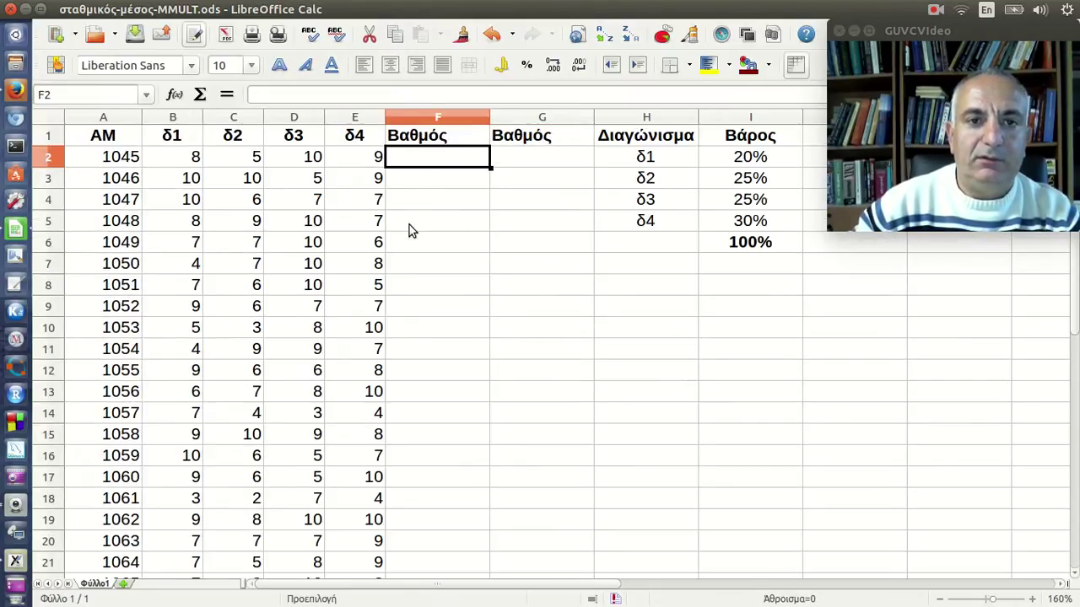
pyautogui.keyDown('ctrl'); pyautogui.scroll(1, 409, 225); pyautogui.keyUp('ctrl')
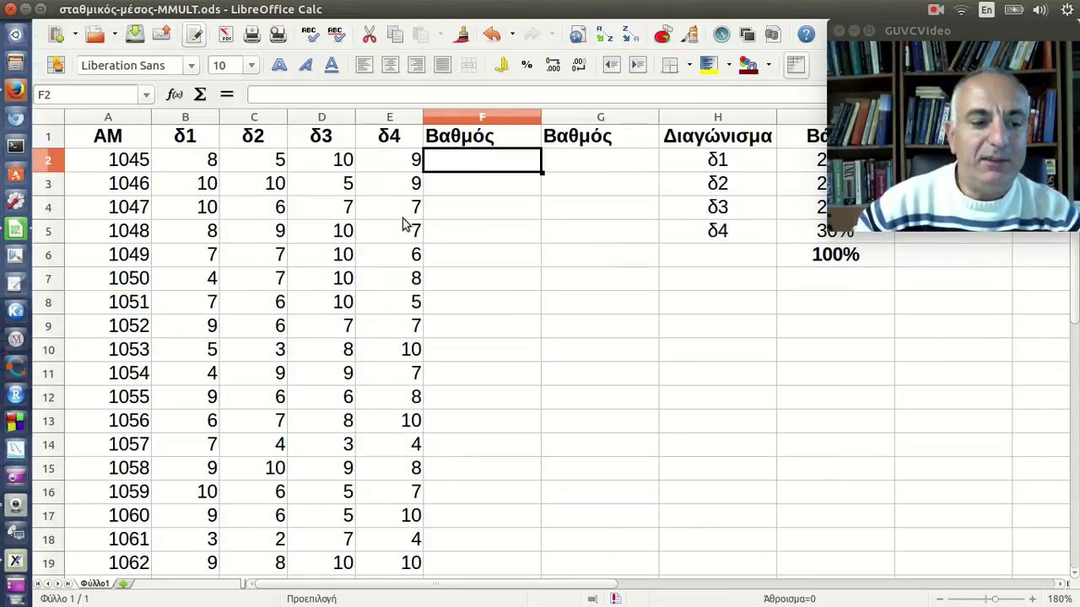
pyautogui.keyDown('ctrl'); pyautogui.scroll(-1, 405, 224); pyautogui.keyUp('ctrl')
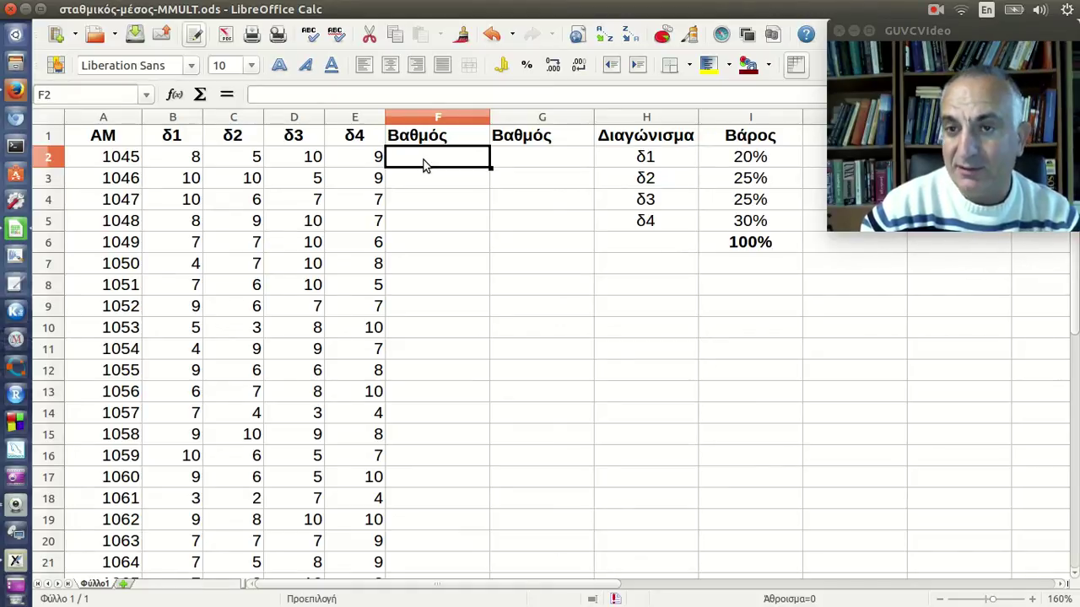
# Enter =(B2*I2+C2*I3+D2*I4+E2*I5) in F2, giving student 1045 a weighted grade of 8,05
pyautogui.write('=')
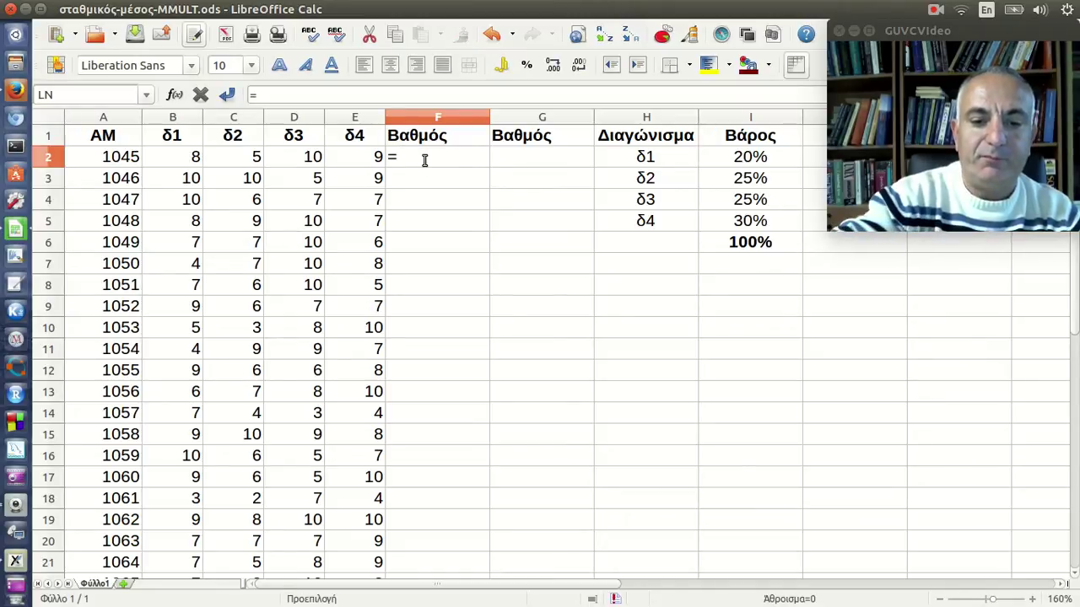
pyautogui.write('(')
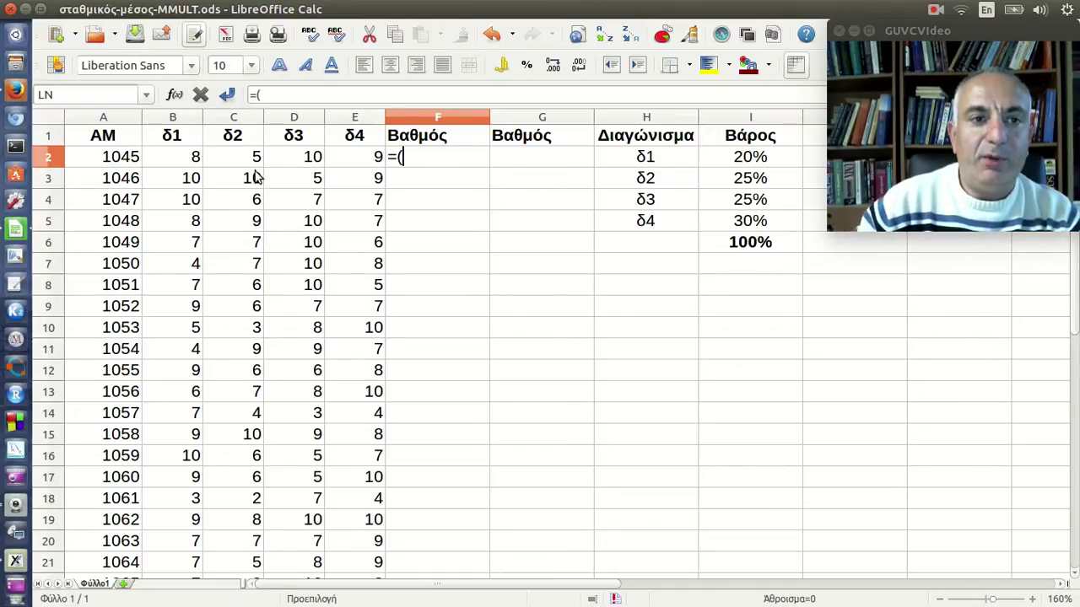
pyautogui.click(187, 162)
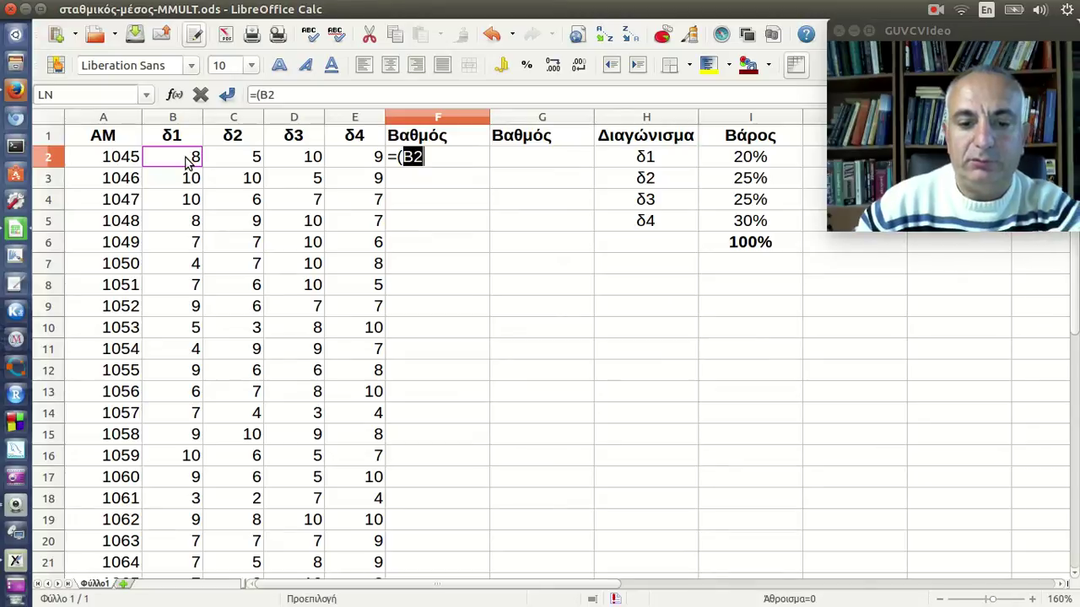
pyautogui.write('*')
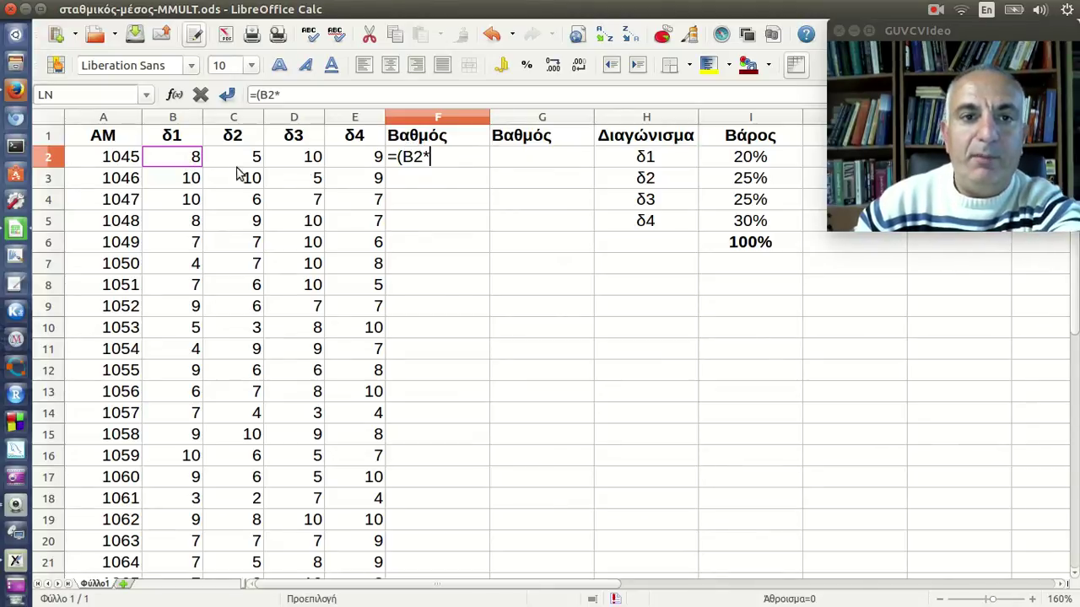
pyautogui.click(726, 160)
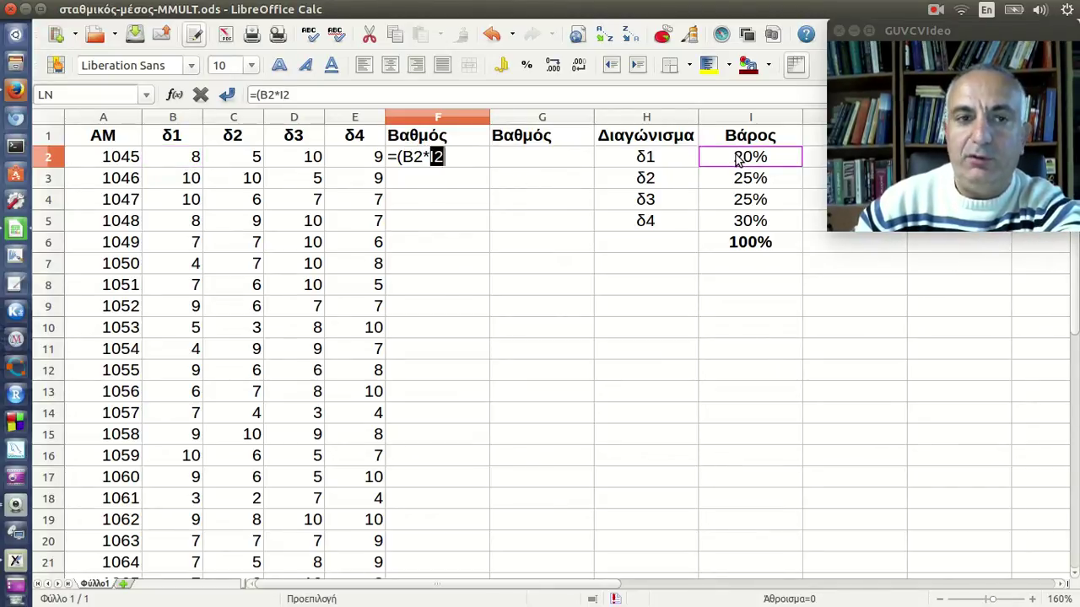
pyautogui.write('+')
pyautogui.click(235, 159)
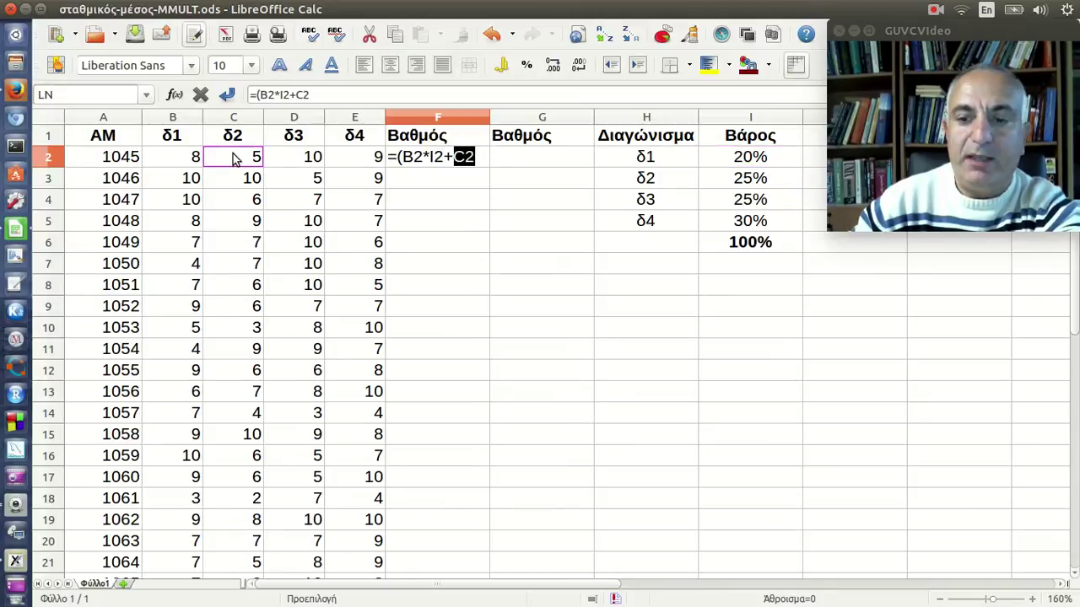
pyautogui.write('*')
pyautogui.click(737, 184)
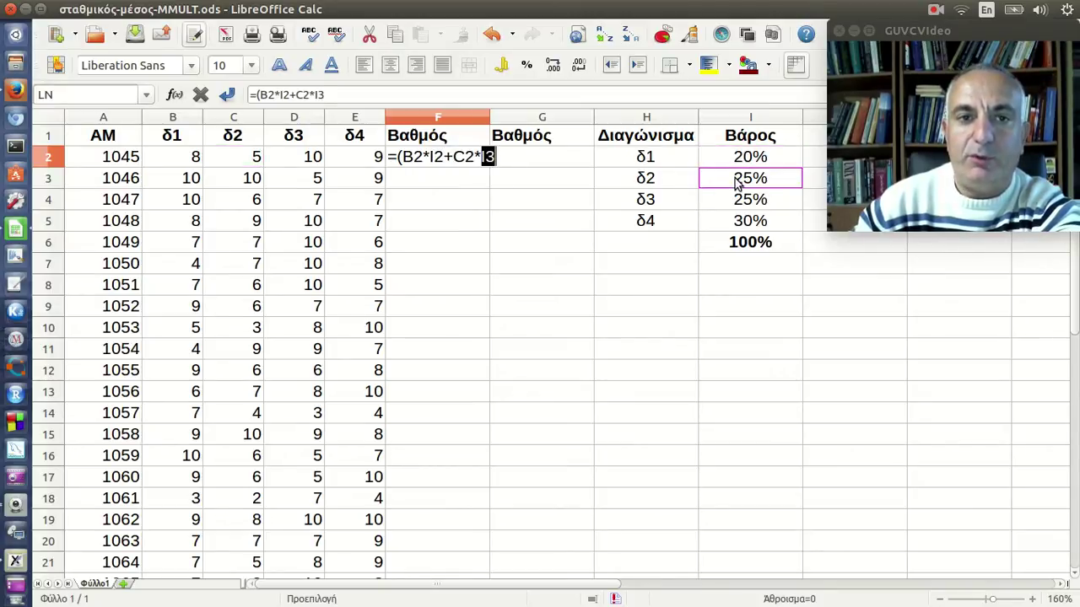
pyautogui.write('+')
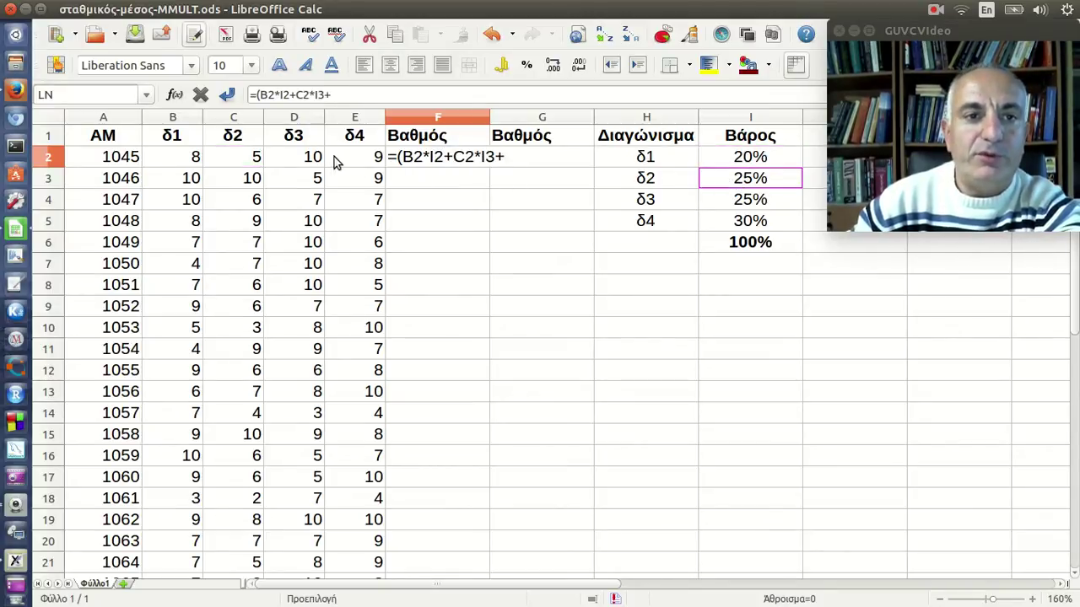
pyautogui.click(312, 158)
pyautogui.write('*')
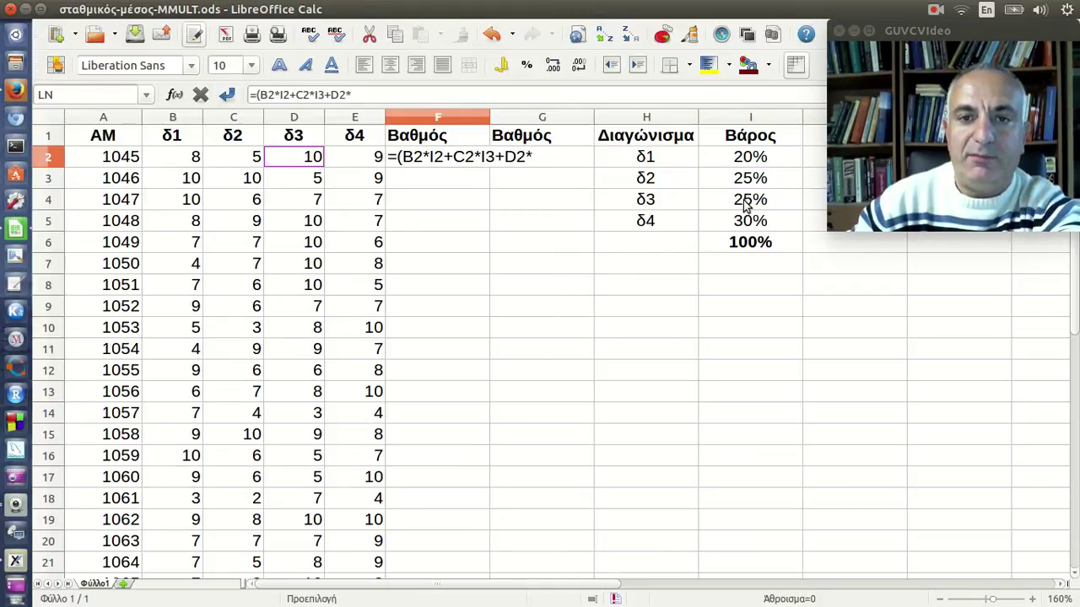
pyautogui.click(744, 200)
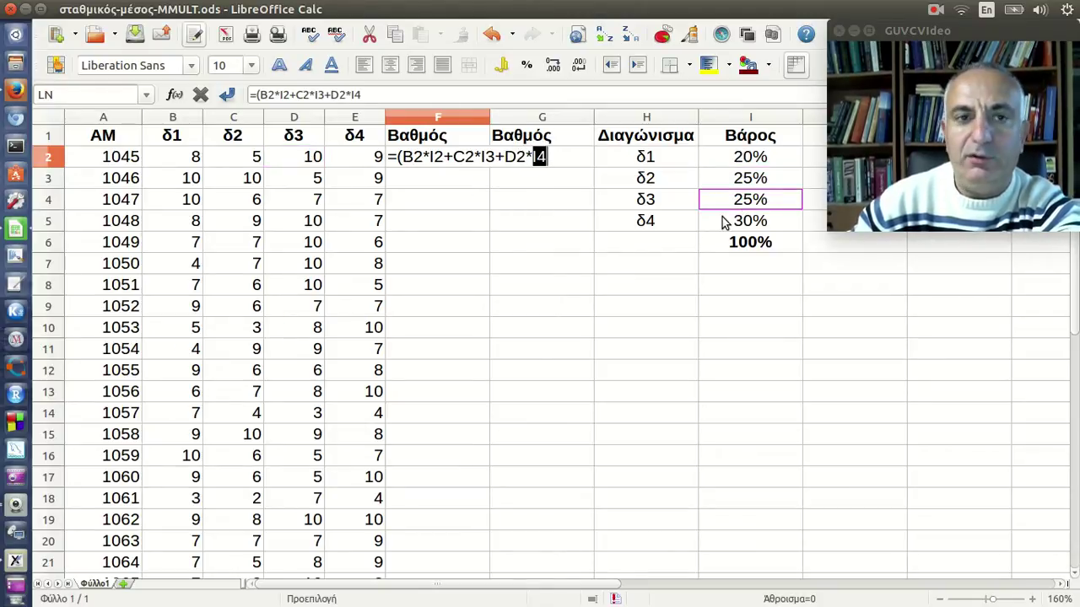
pyautogui.write('+')
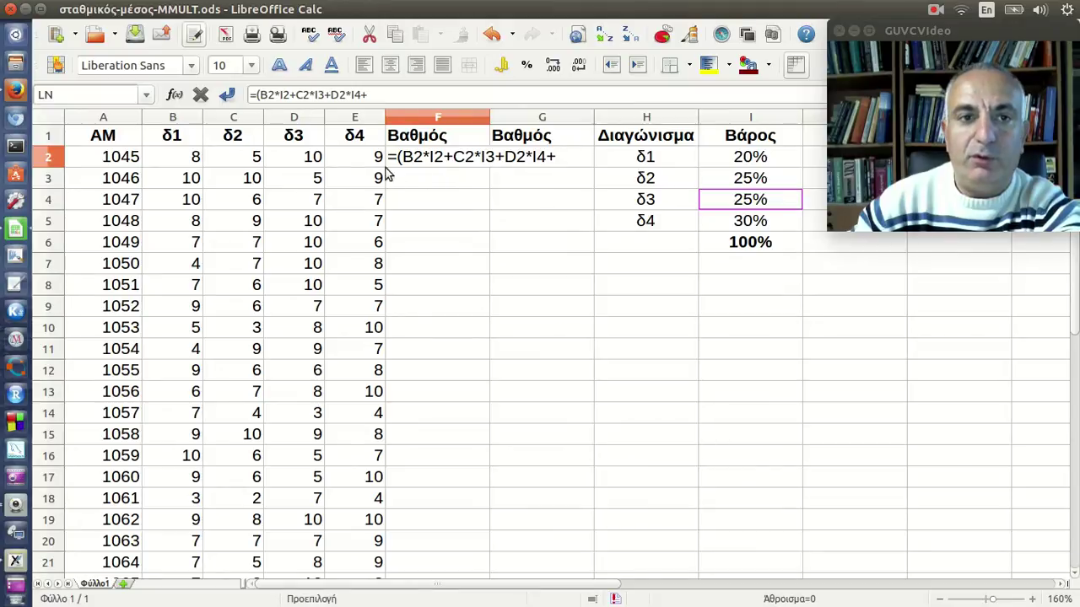
pyautogui.click(370, 163)
pyautogui.write('*')
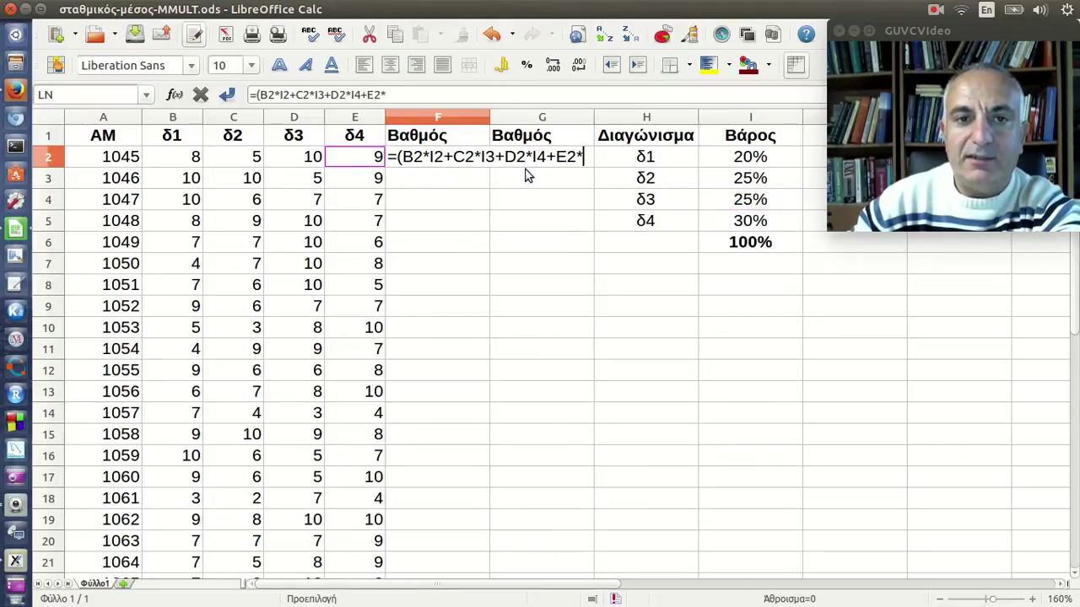
pyautogui.click(729, 221)
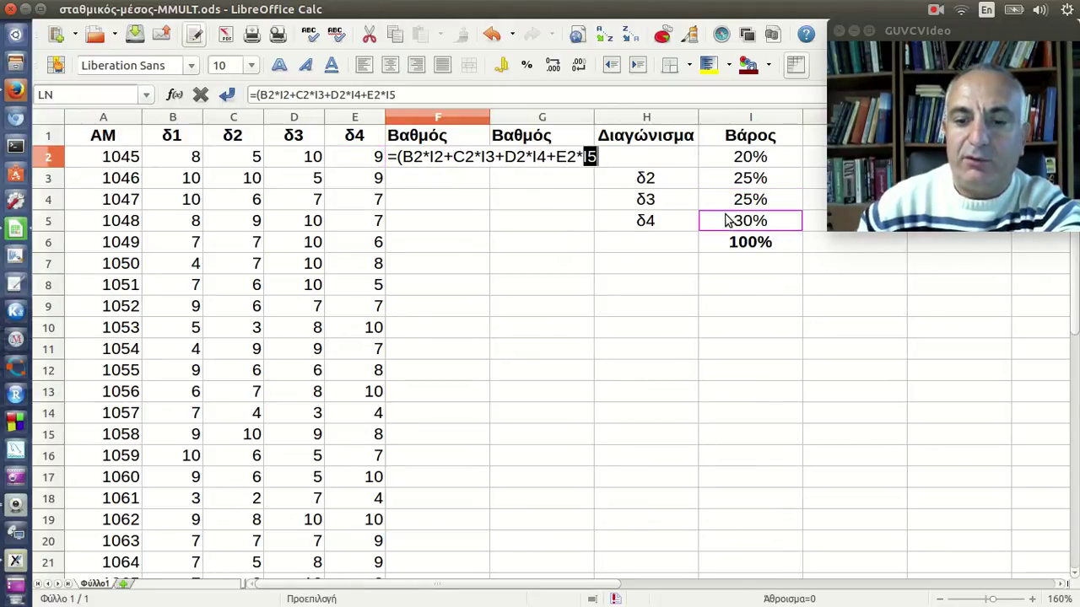
pyautogui.write(')')
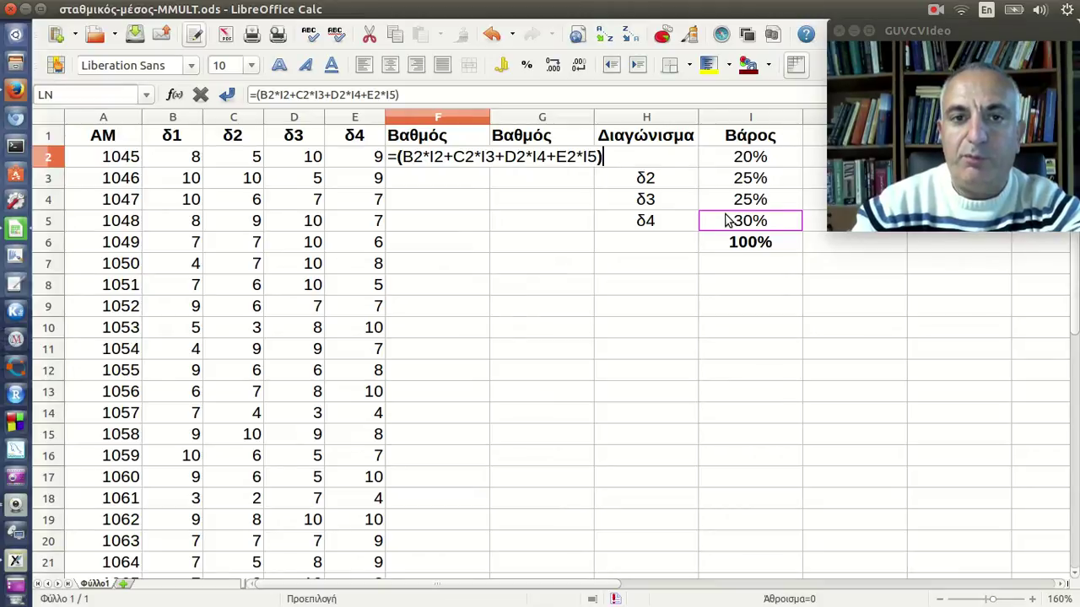
pyautogui.press('Return')
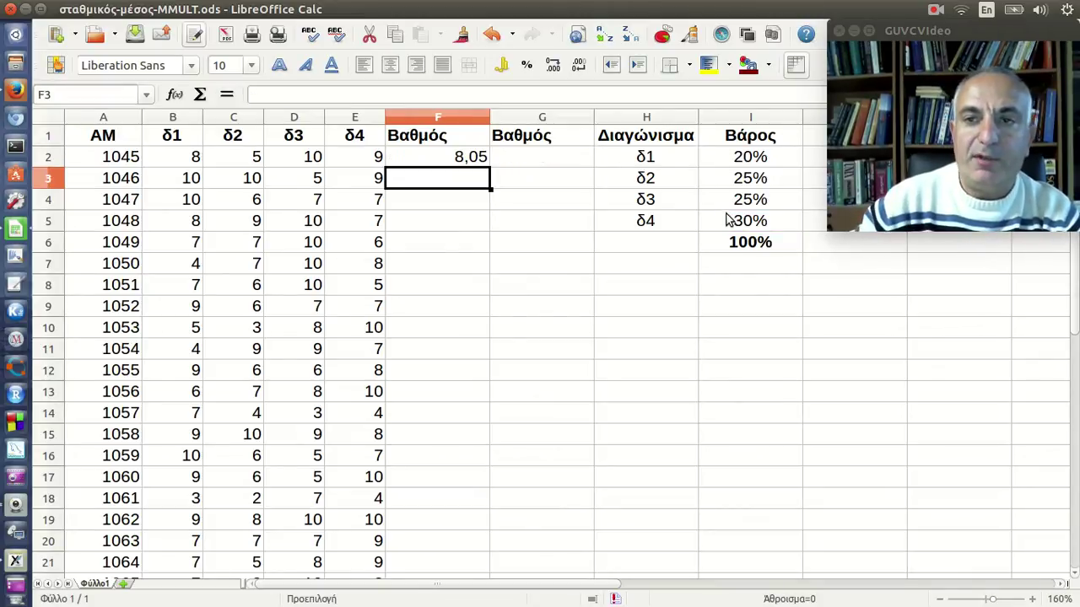
# Append /sum(I2:I5) to F2's formula so it divides by the weight total, still 8,05
pyautogui.click(474, 169)
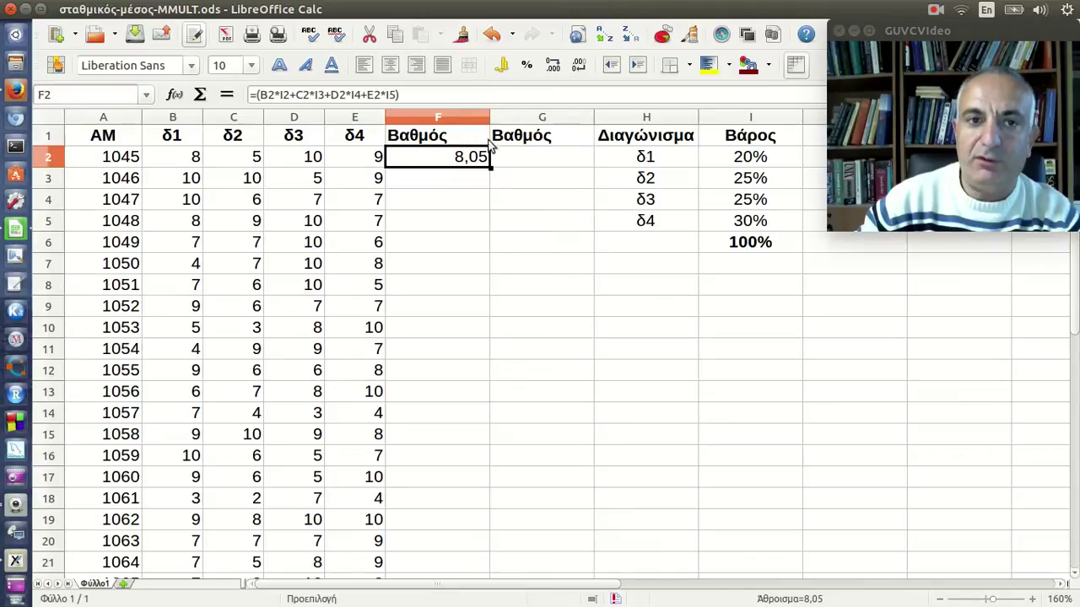
pyautogui.click(425, 95)
pyautogui.write('/')
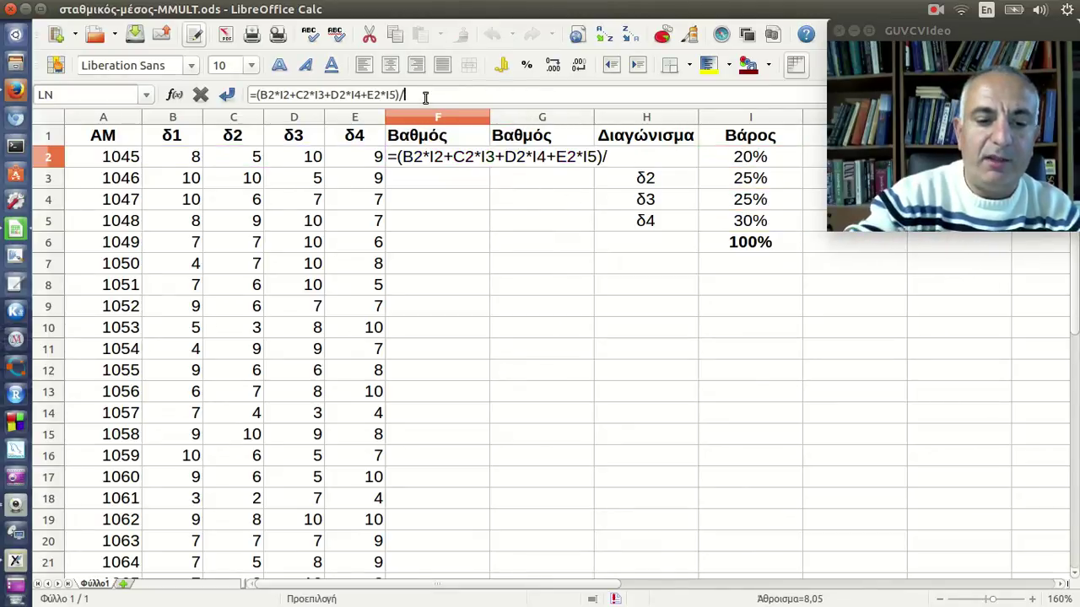
pyautogui.write('sum(')
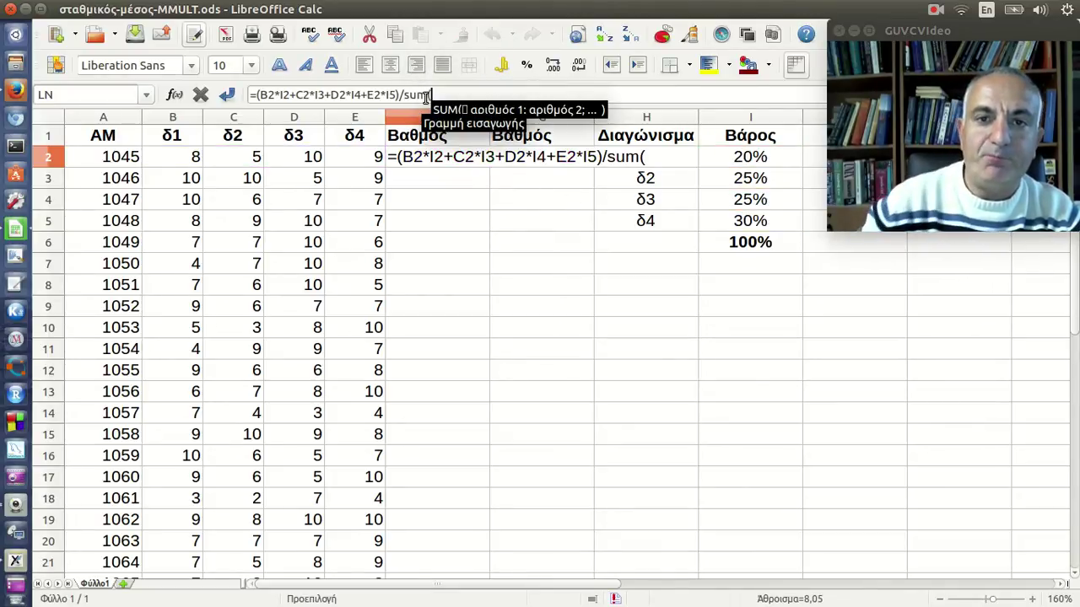
pyautogui.moveTo(727, 159); pyautogui.dragTo(723, 222)
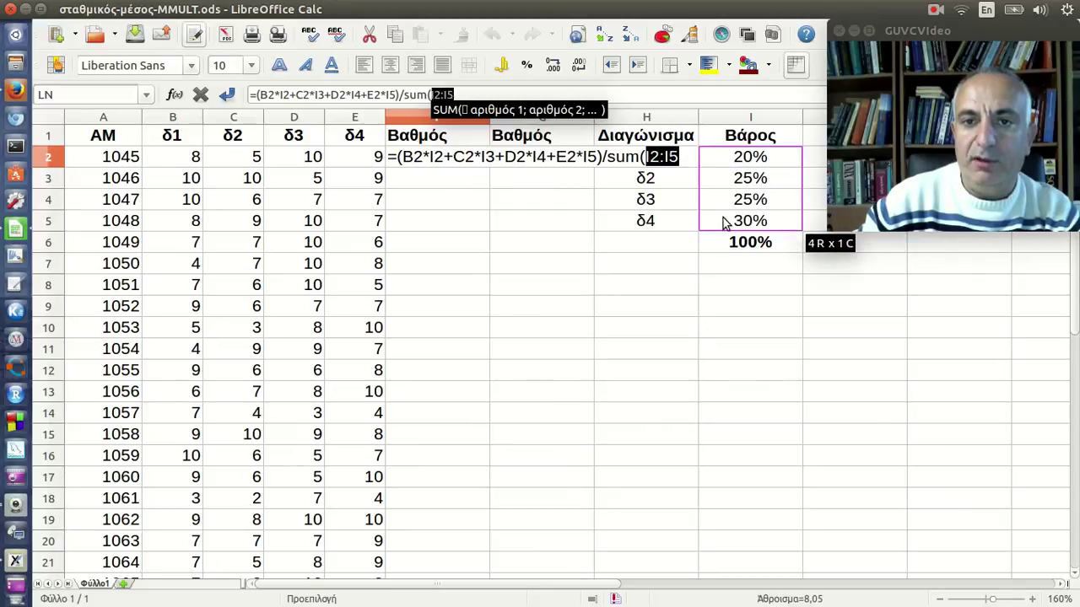
pyautogui.write(')')
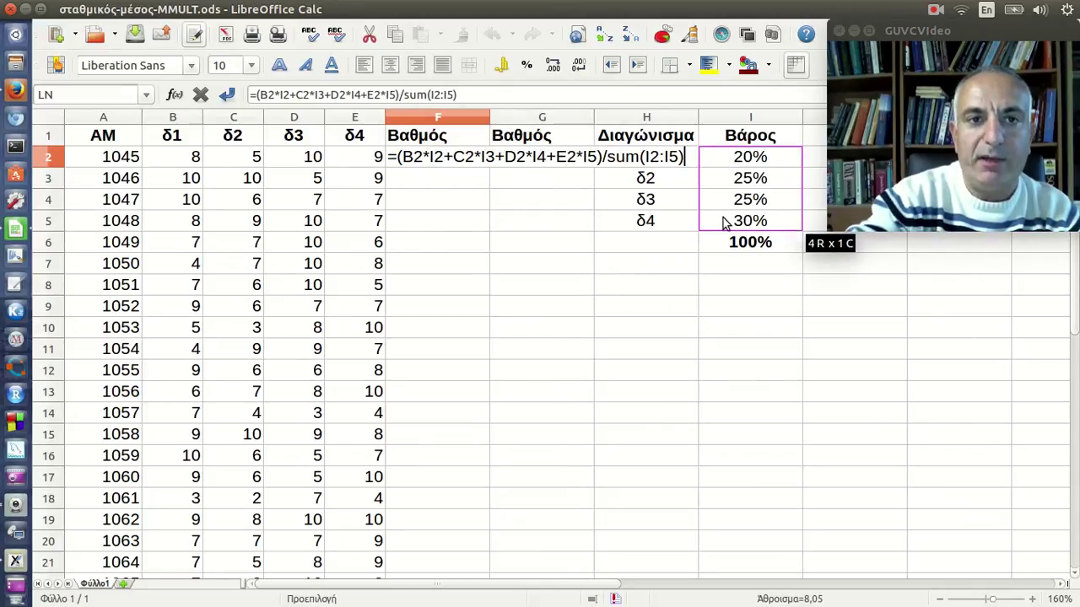
pyautogui.press('Return')
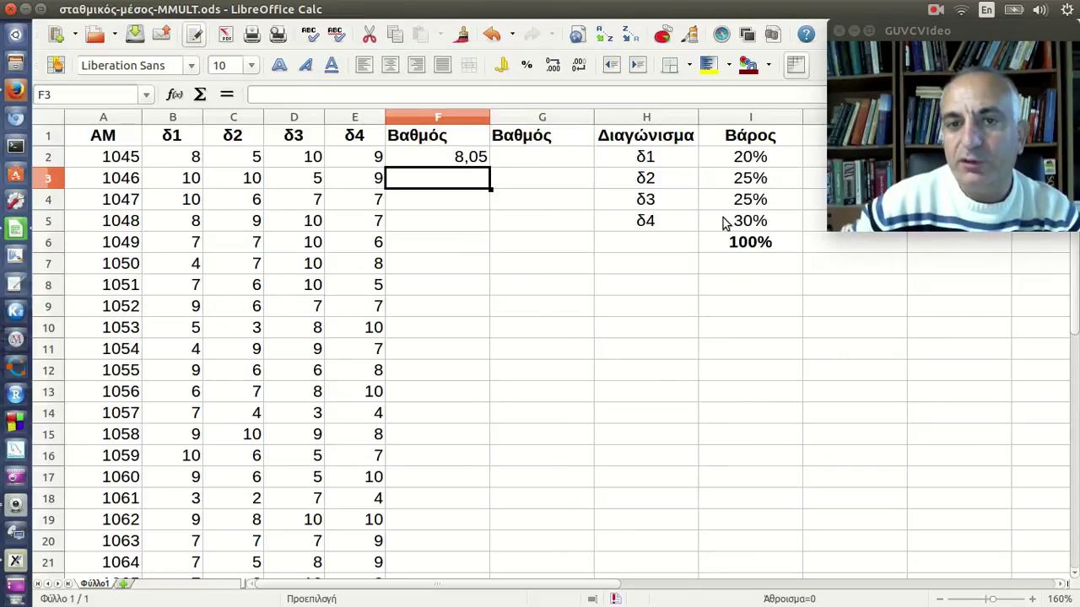
# Inspect the weight-total formula in I6 without changing it
pyautogui.click(740, 249)
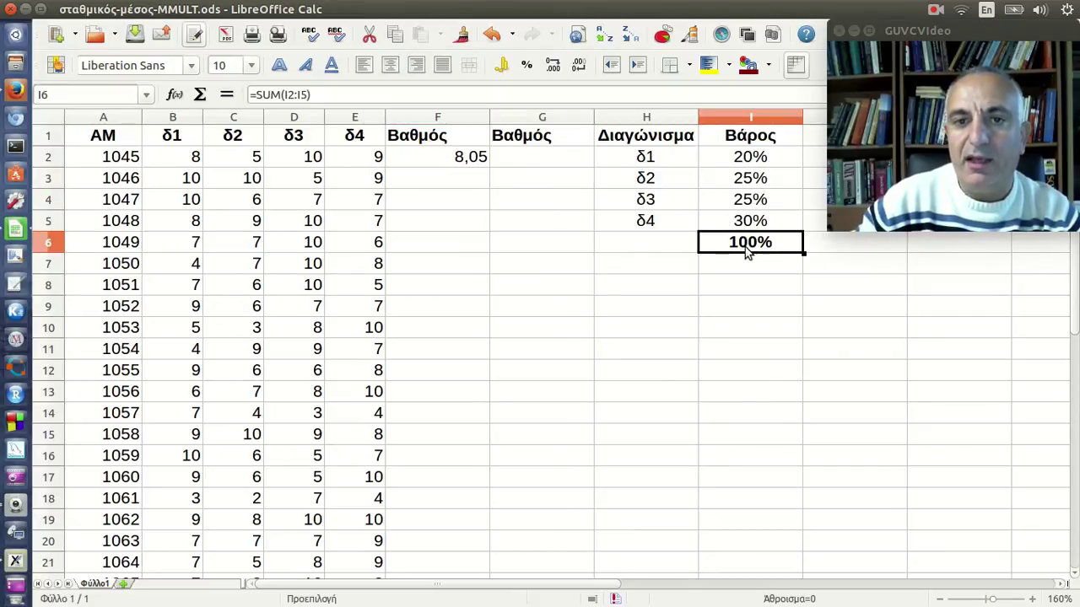
pyautogui.click(445, 95)
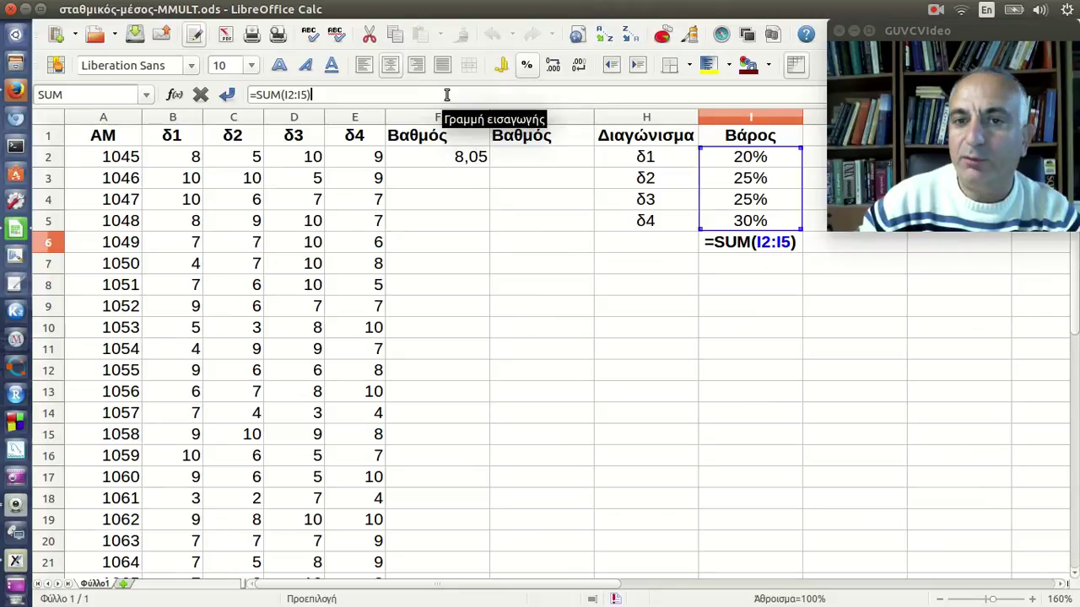
pyautogui.press('Escape')
# Remove the /SUM(I2:I5) divisor, leaving F2 as =(B2*I2+C2*I3+D2*I4+E2*I5)
pyautogui.click(476, 162)
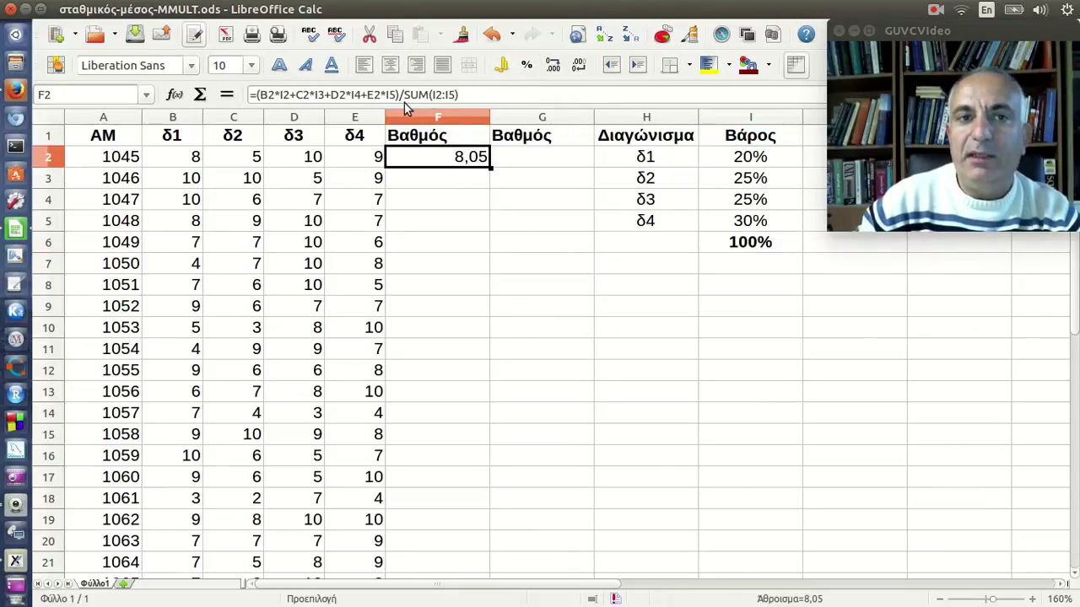
pyautogui.moveTo(406, 94); pyautogui.dragTo(462, 95)
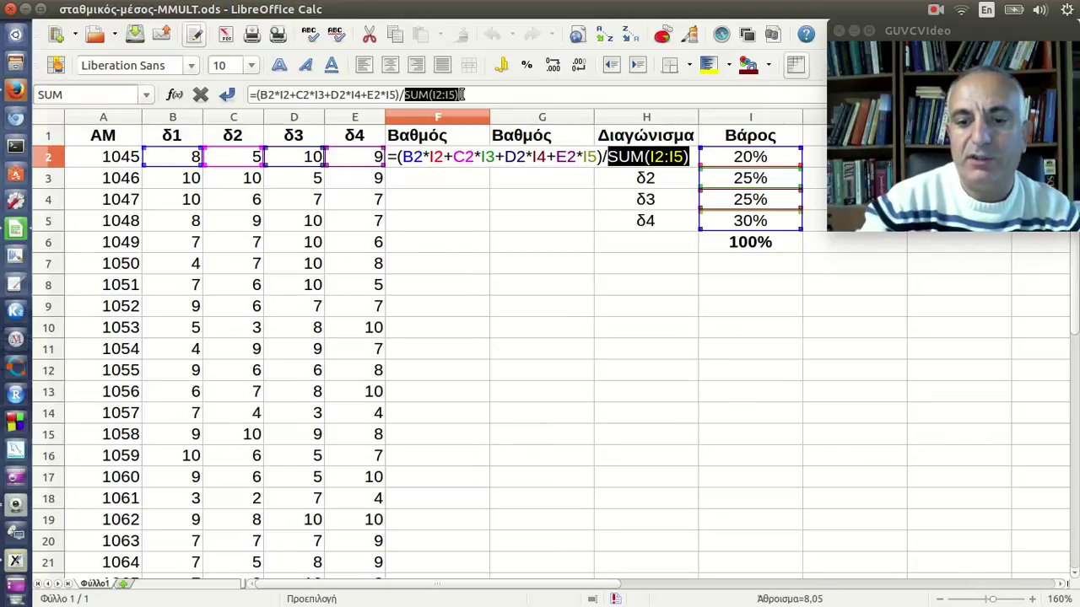
pyautogui.press('Delete')
pyautogui.press('Return')
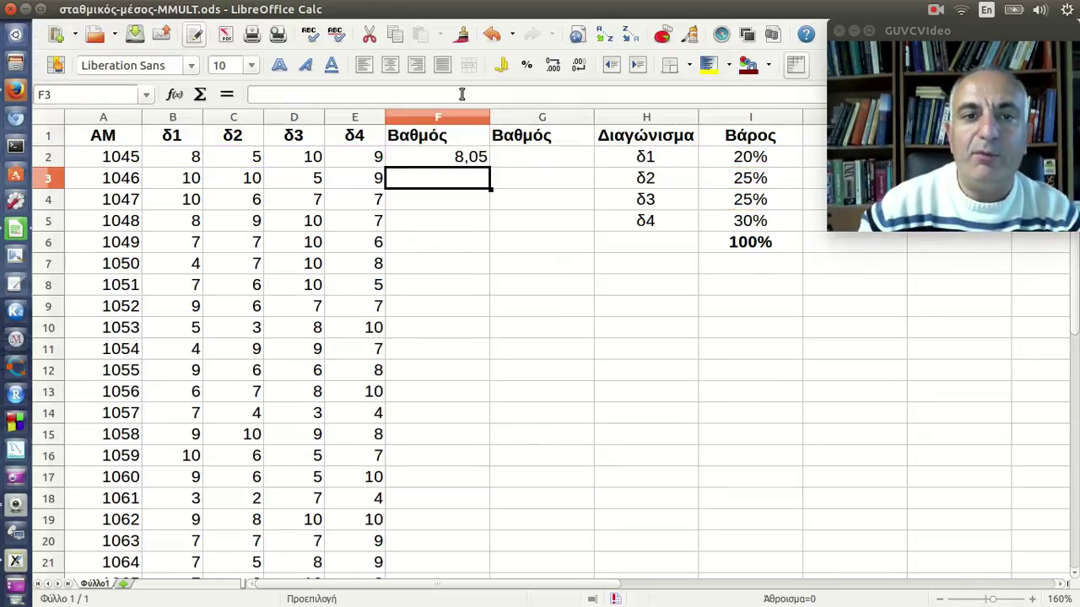
pyautogui.click(430, 160)
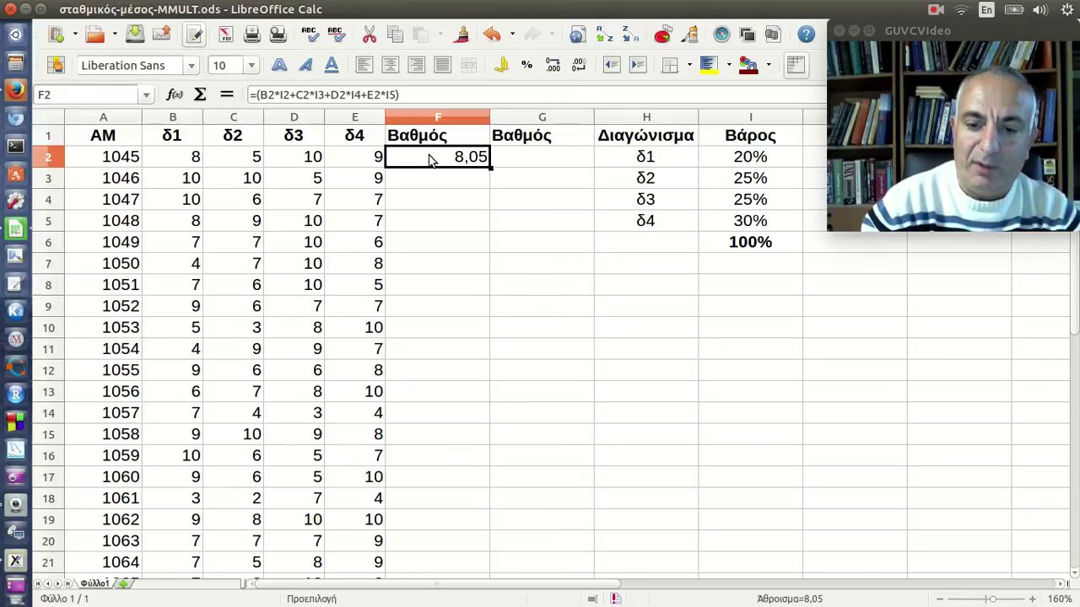
# Clear F2's contents and choose MMULT from the Array category in the Function Wizard
pyautogui.press('BackSpace')
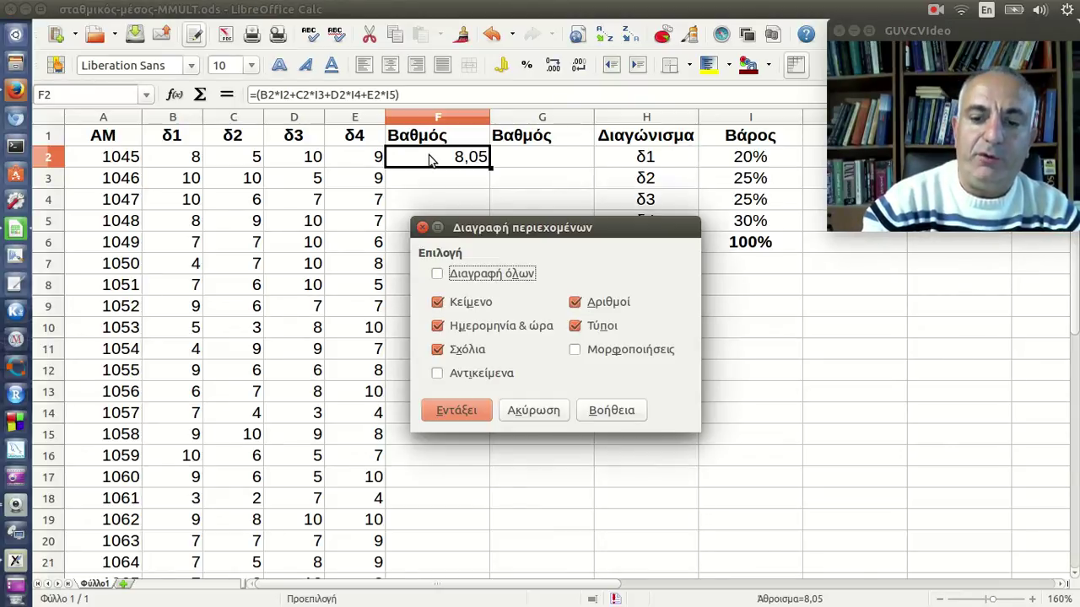
pyautogui.press('Return')
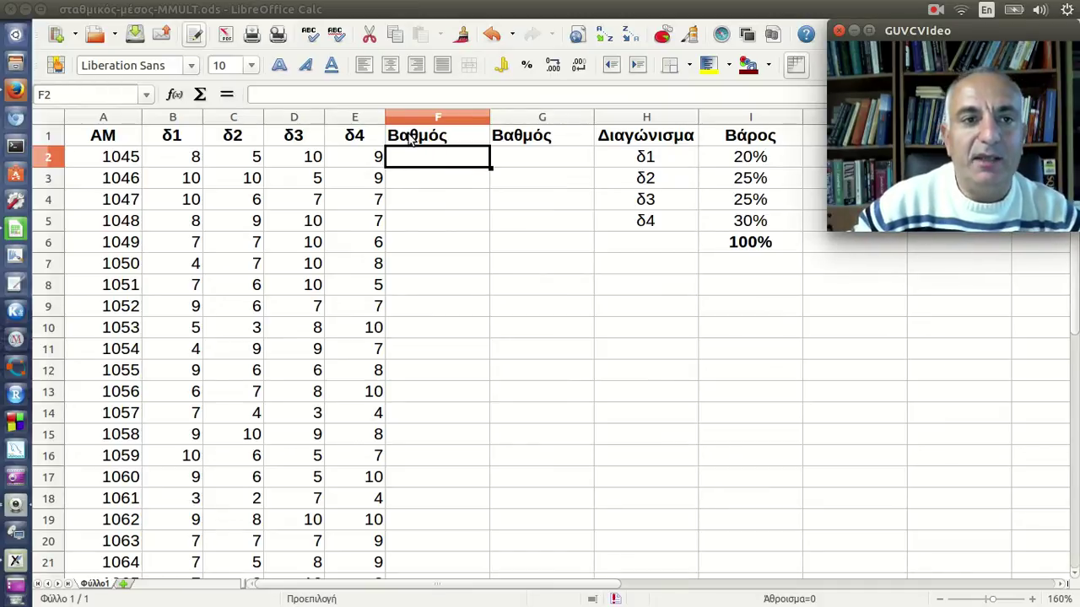
pyautogui.click(174, 94)
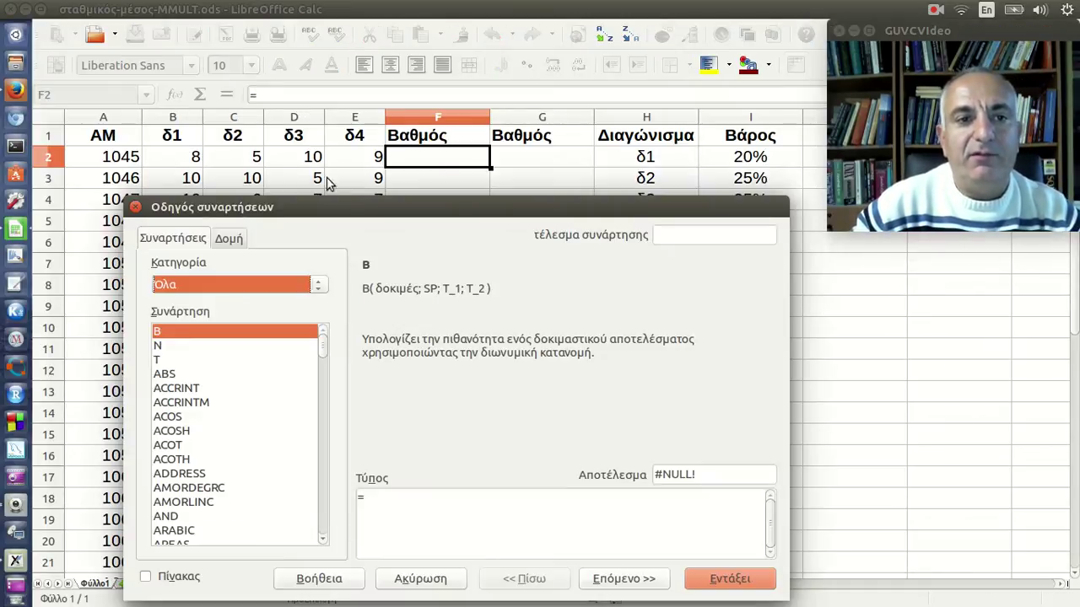
pyautogui.moveTo(350, 219); pyautogui.dragTo(371, 164)
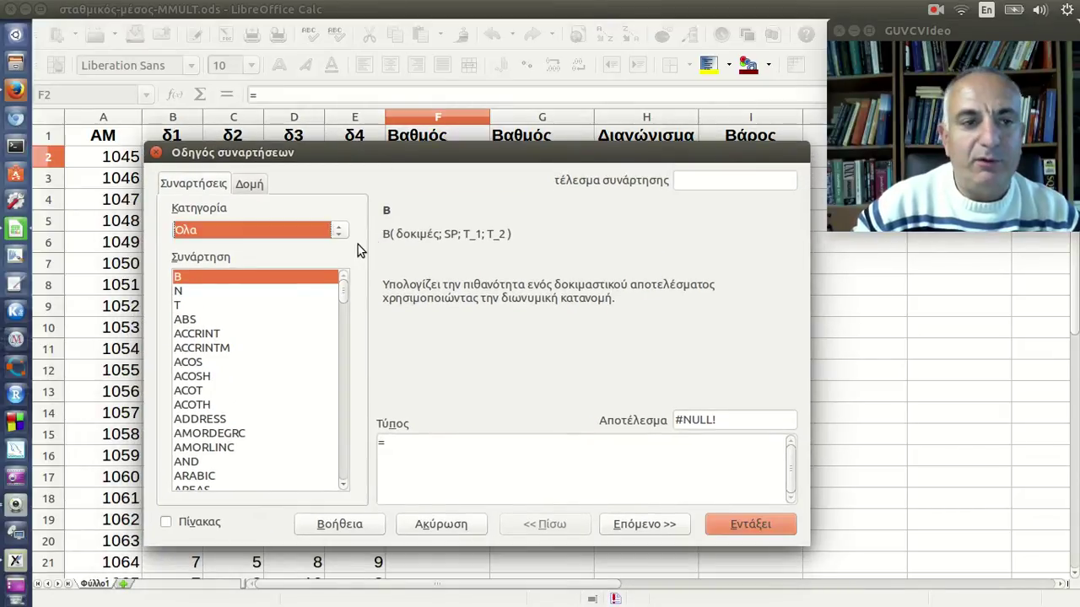
pyautogui.click(338, 231)
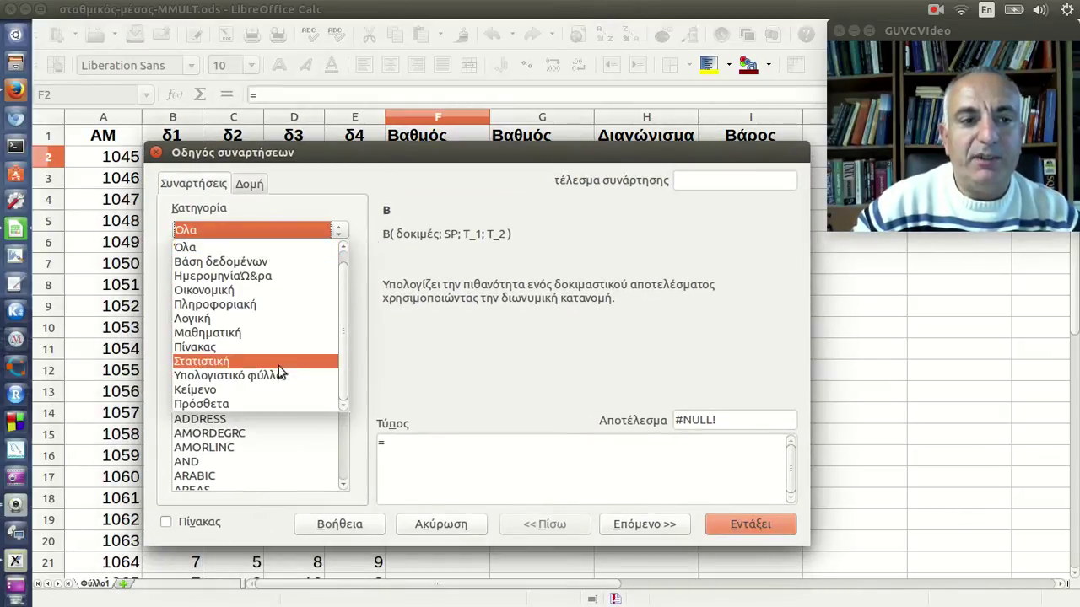
pyautogui.click(267, 346)
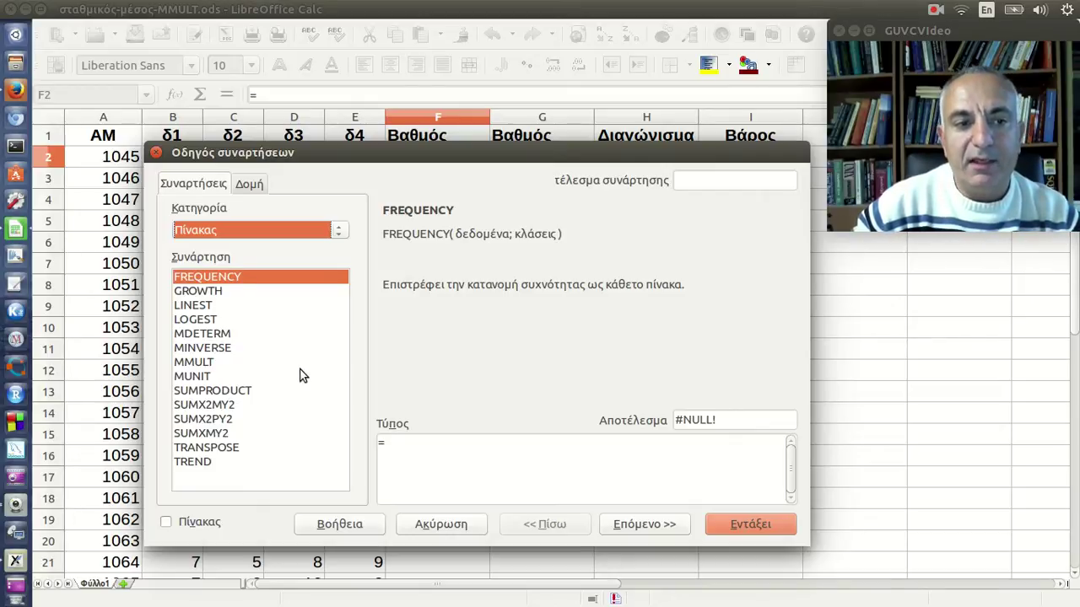
pyautogui.click(224, 363)
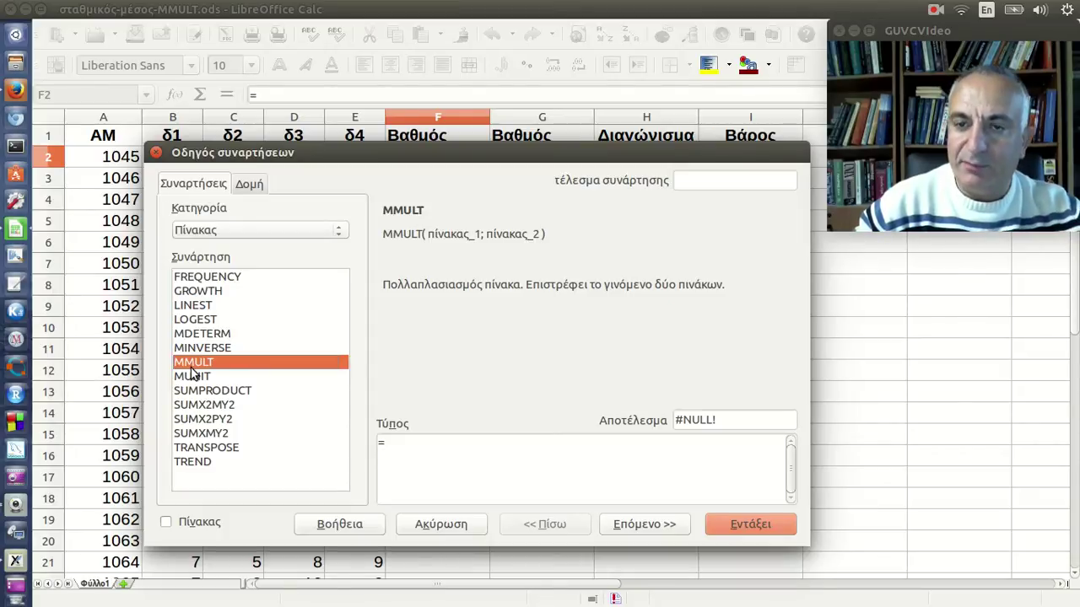
# Set MMULT's first matrix to the grades range B2:E2
pyautogui.click(639, 528)
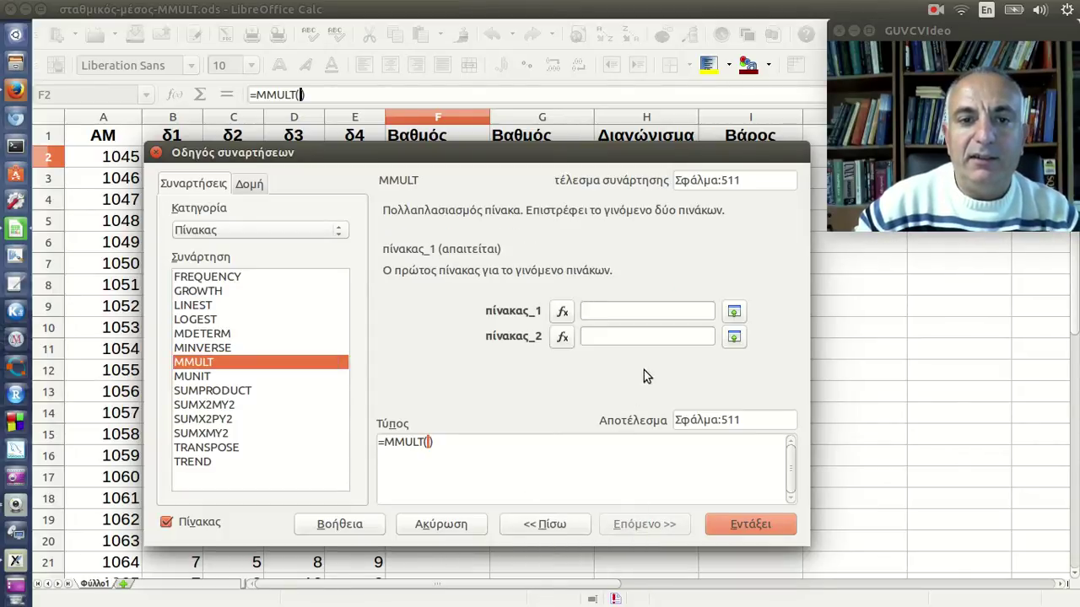
pyautogui.click(734, 316)
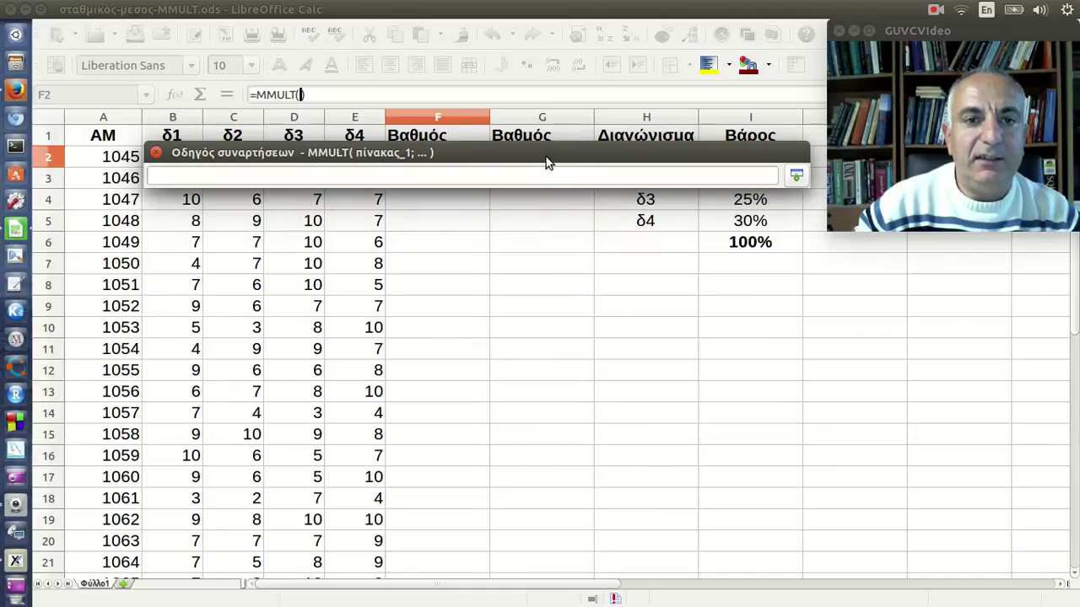
pyautogui.moveTo(549, 154); pyautogui.dragTo(520, 272)
pyautogui.moveTo(188, 157); pyautogui.dragTo(377, 159)
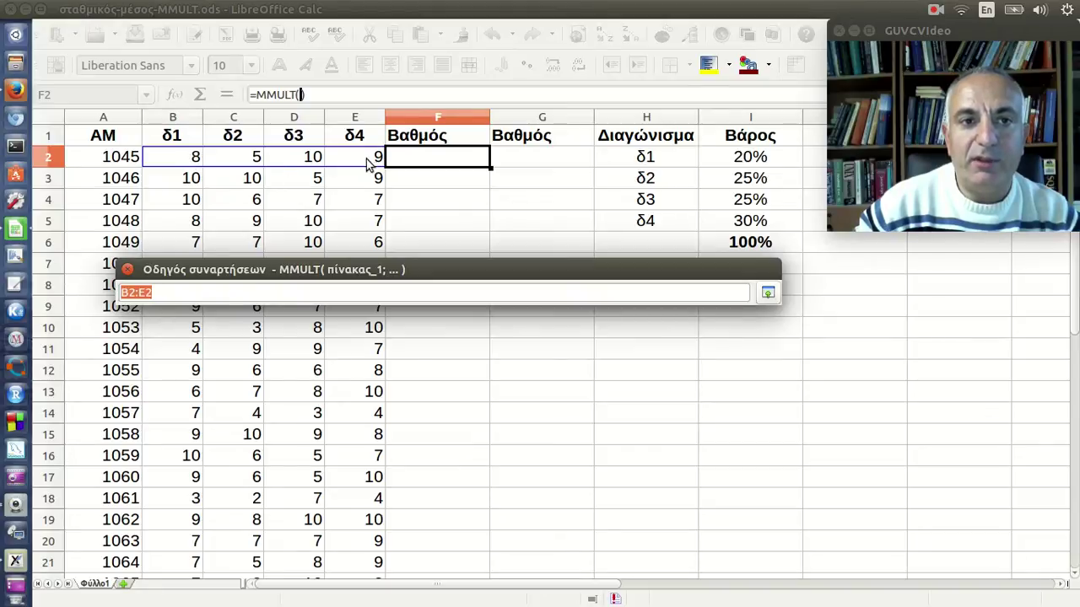
pyautogui.click(774, 296)
# Set MMULT's second matrix to the weights I2:I5, previewing a result of 8,05
pyautogui.click(578, 397)
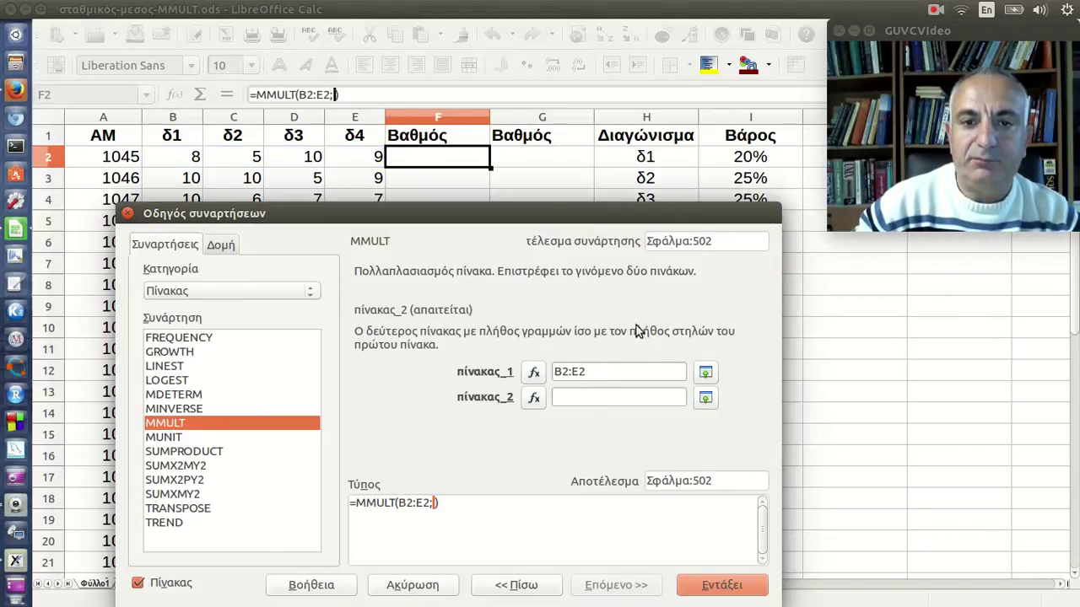
pyautogui.click(705, 397)
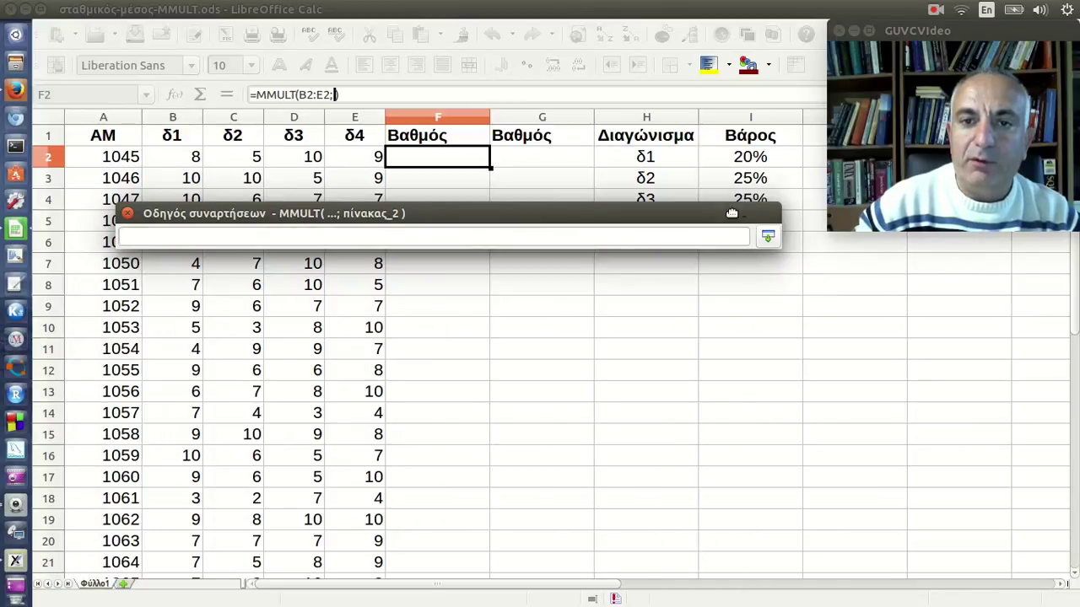
pyautogui.moveTo(732, 214); pyautogui.dragTo(723, 268)
pyautogui.moveTo(759, 157); pyautogui.dragTo(758, 222)
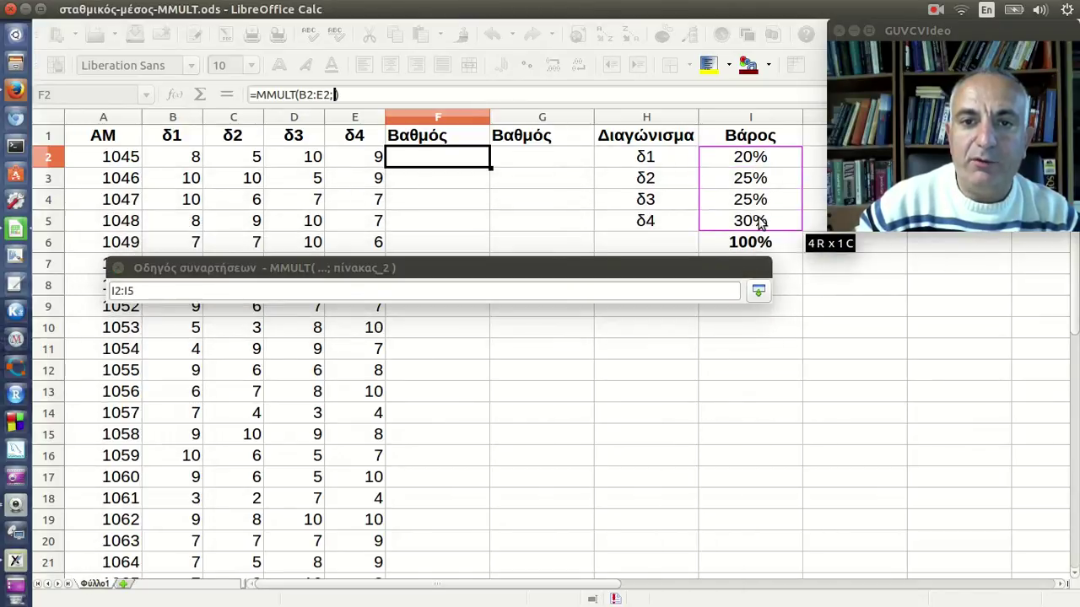
pyautogui.click(760, 291)
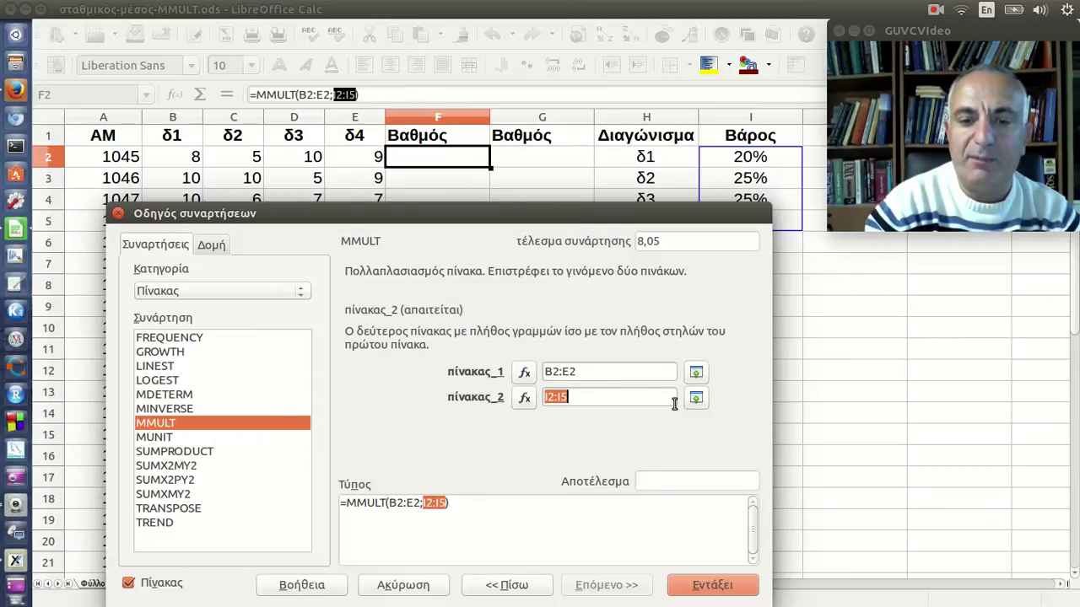
# Insert {=MMULT(B2:E2;I2:I5)} into F2 as an array formula, then reopen it for editing
pyautogui.press('Return')
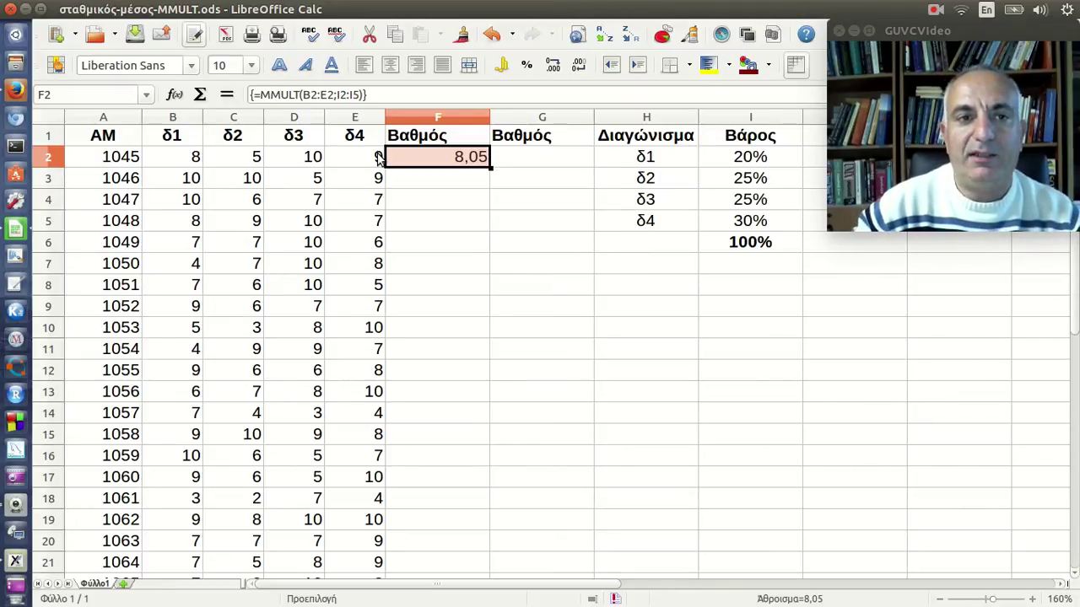
pyautogui.click(375, 94)
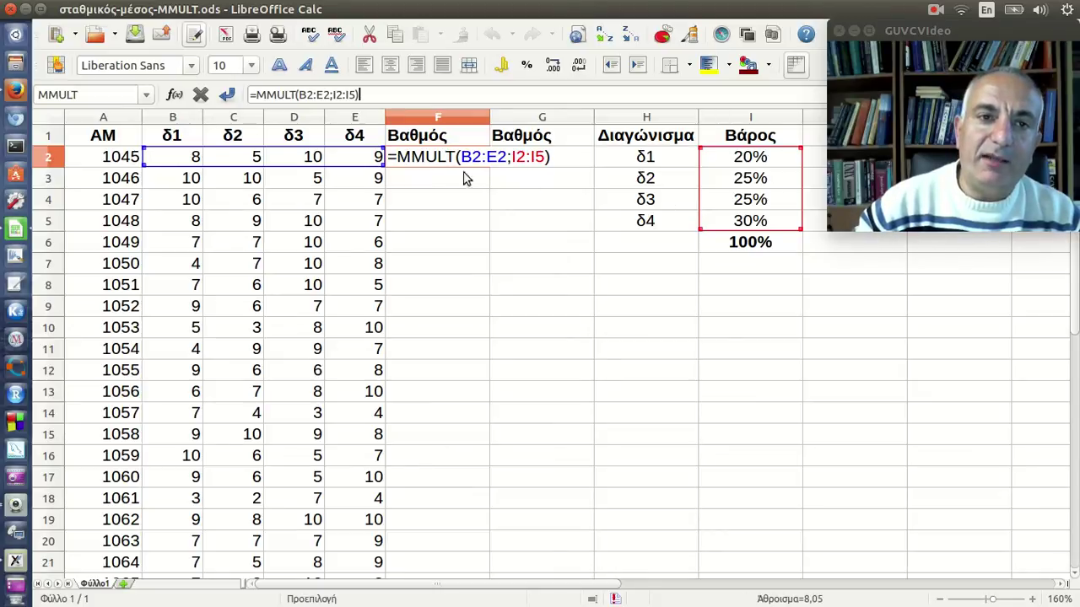
# Make F2's weight rows absolute, {=MMULT(B2:E2;I$2:I$5)}, and re-enter it as an array formula
pyautogui.click(334, 94)
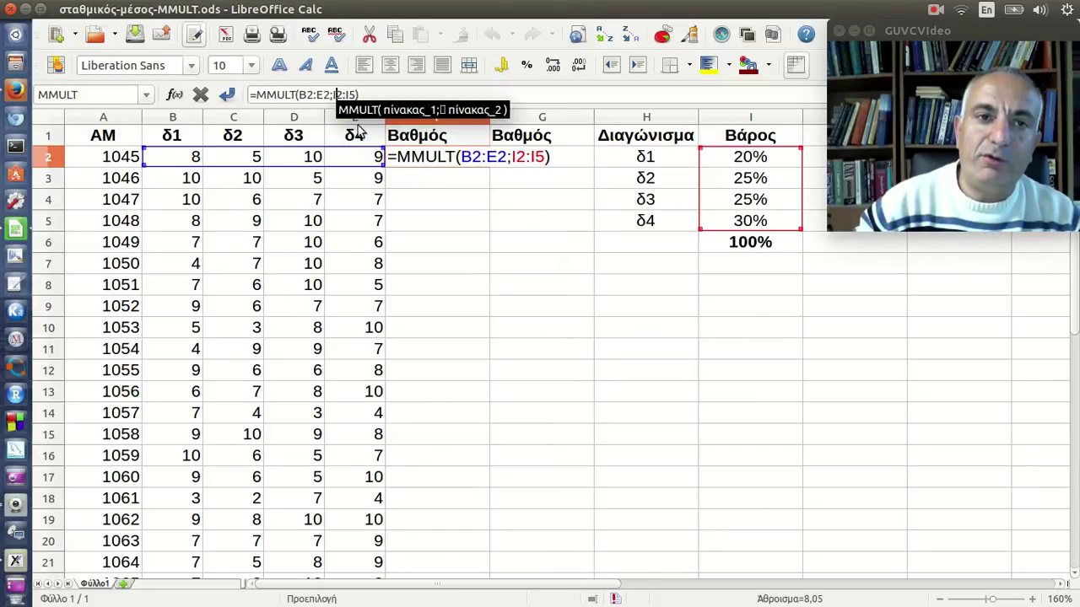
pyautogui.write('$')
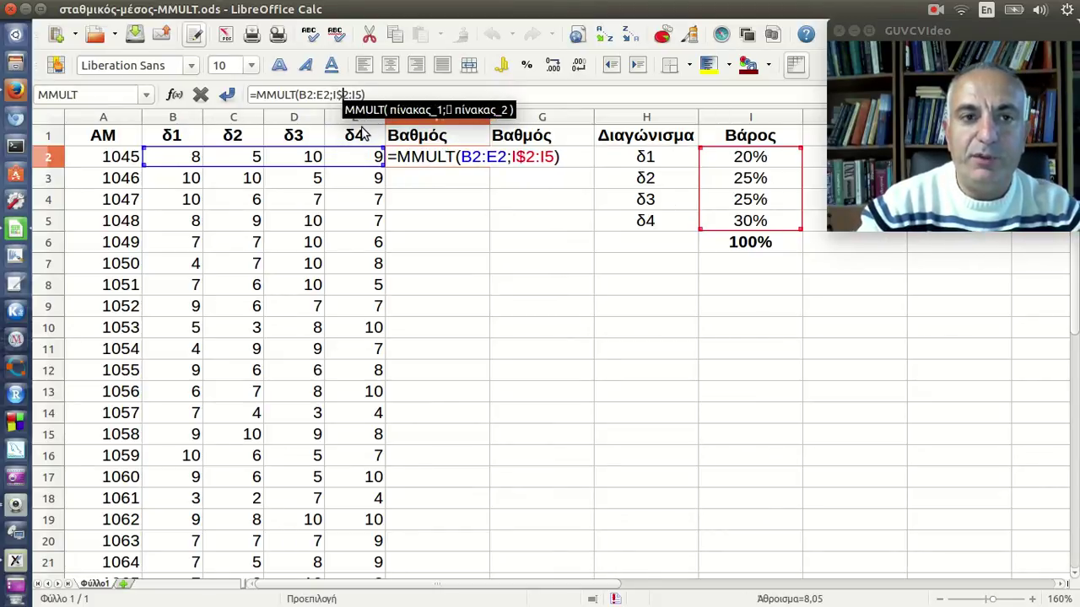
pyautogui.press('Right')
pyautogui.press('Right')
pyautogui.press('Right')
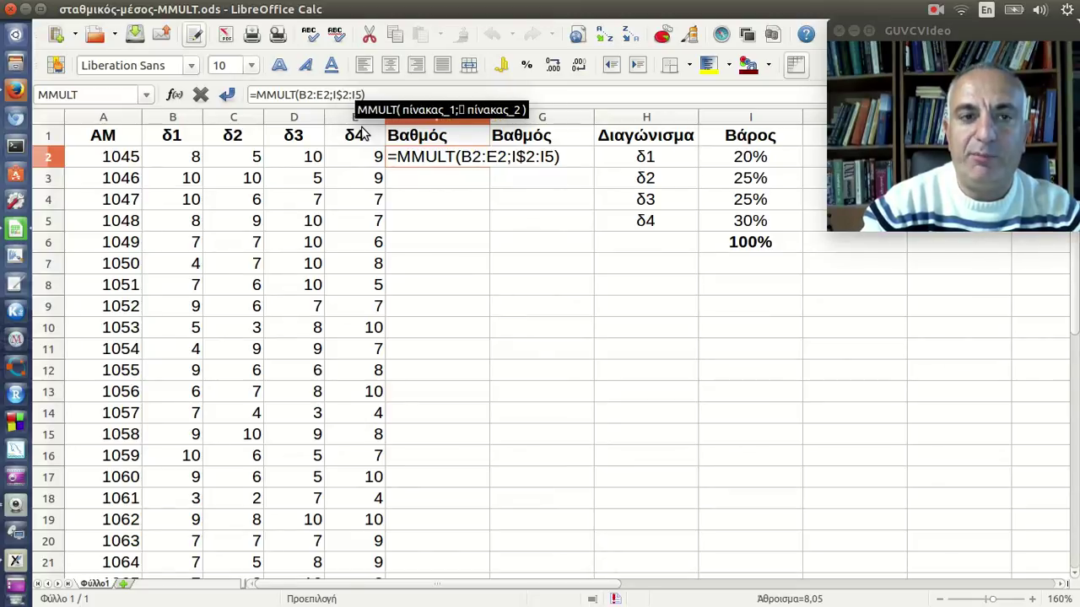
pyautogui.write('$')
pyautogui.hotkey('ctrl', 'shift', 'Return')
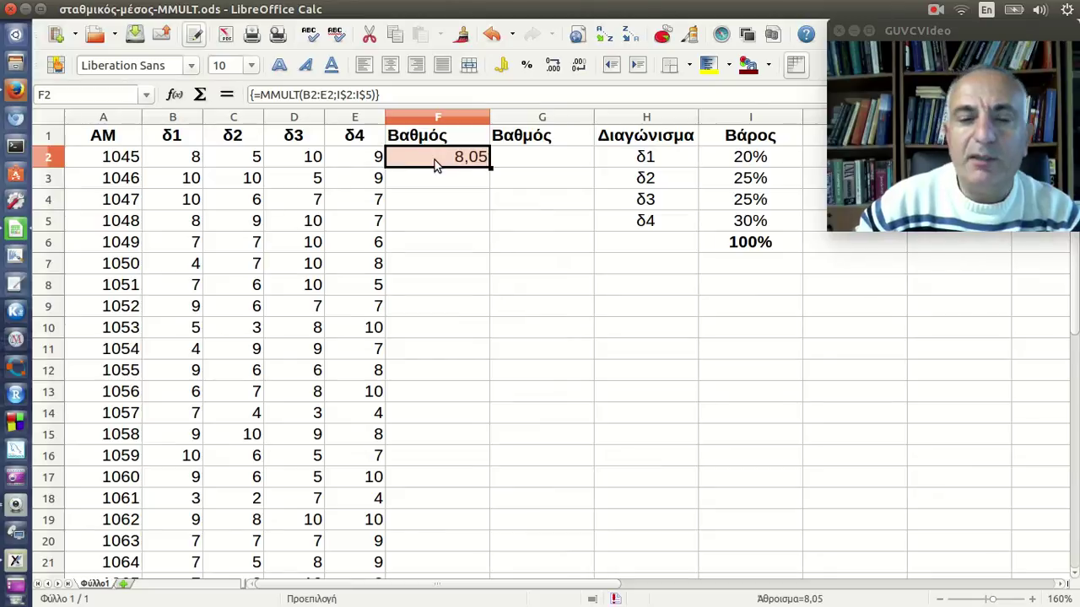
# Fill F2's MMULT formula down to F23 and re-confirm F3 as an array formula
pyautogui.click(482, 164)
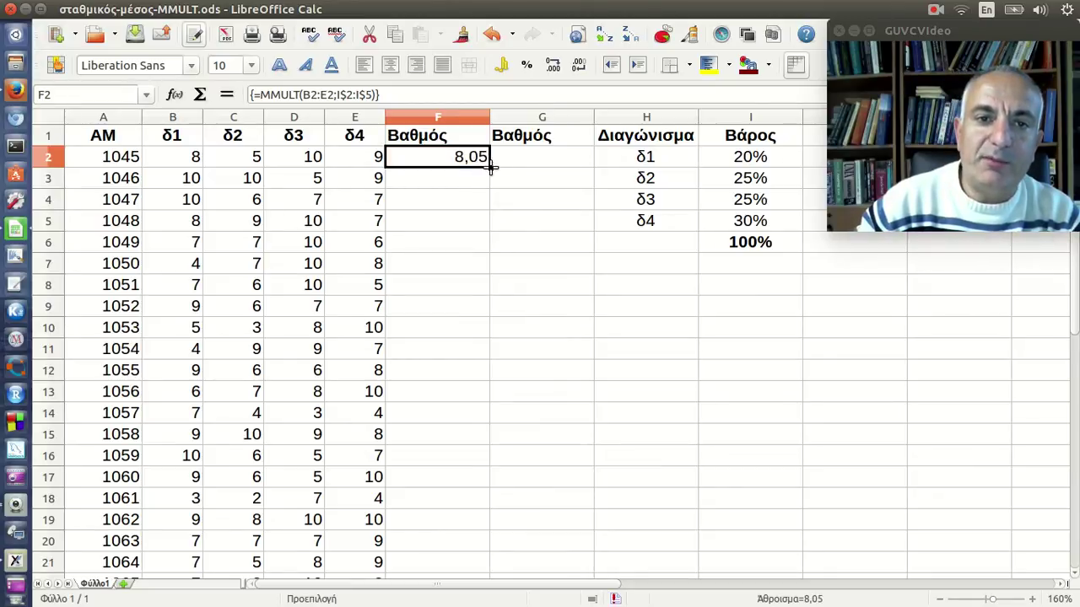
pyautogui.doubleClick(490, 165)
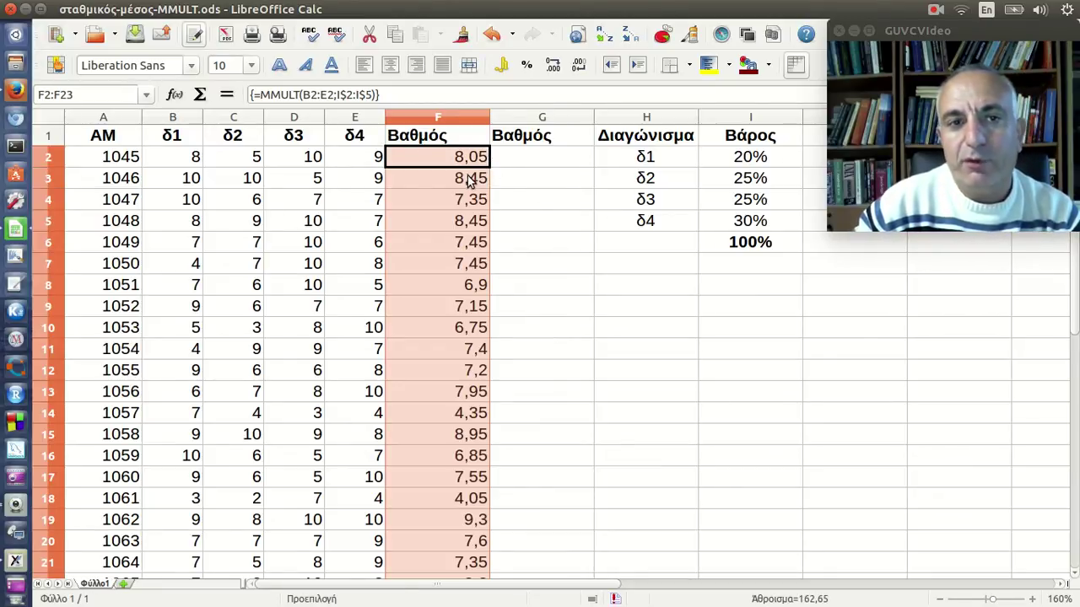
pyautogui.click(470, 181)
pyautogui.press('F2')
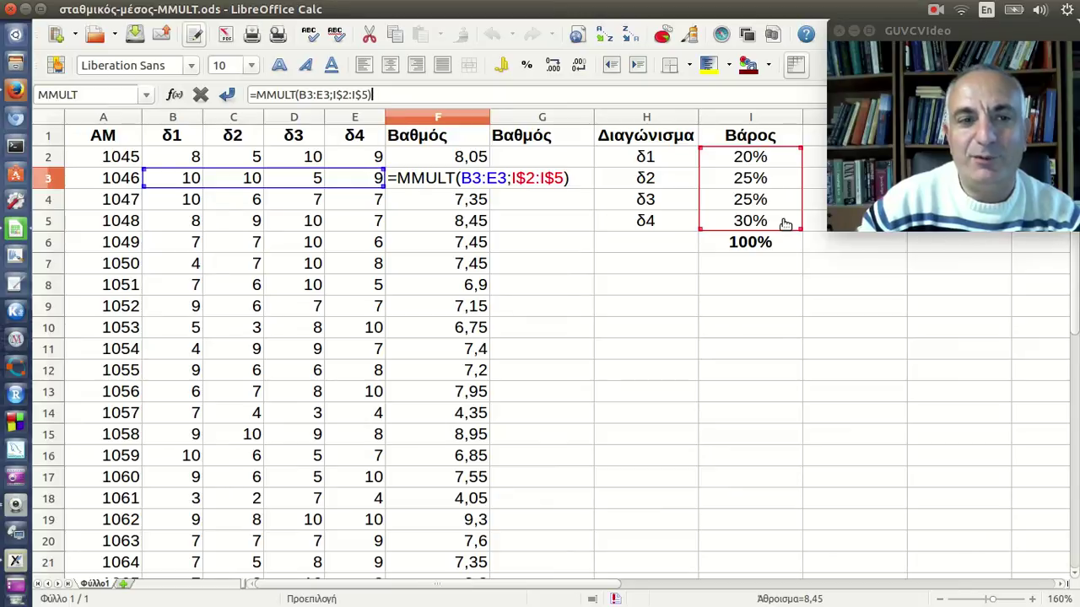
pyautogui.hotkey('ctrl', 'shift', 'Return')
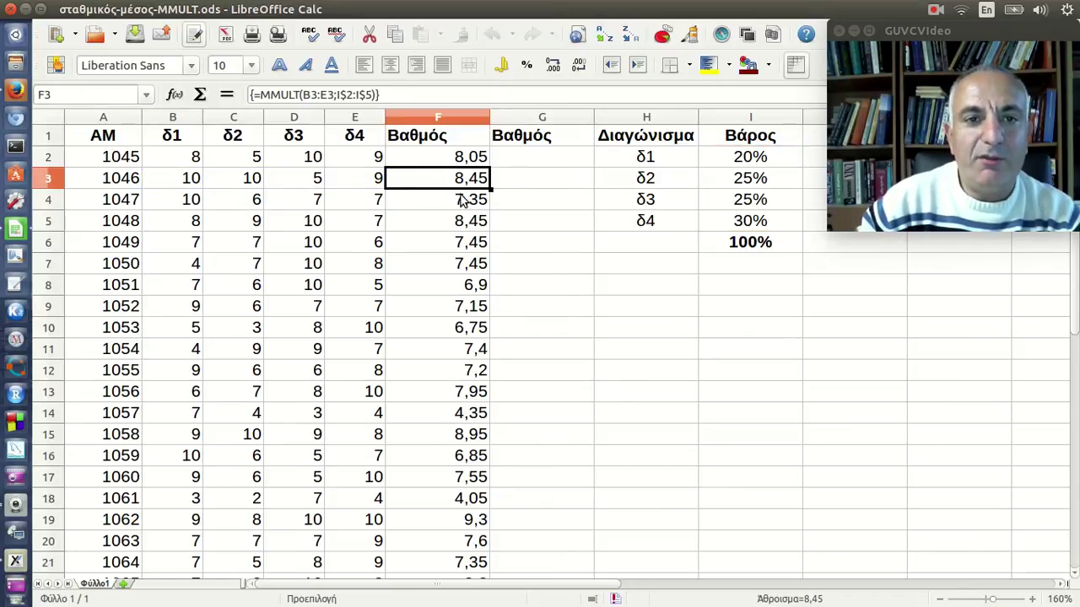
# Re-enter F4 as the array formula {=MMULT(B4:E4;I$2:I$5)}, returning 7,35
pyautogui.click(407, 94)
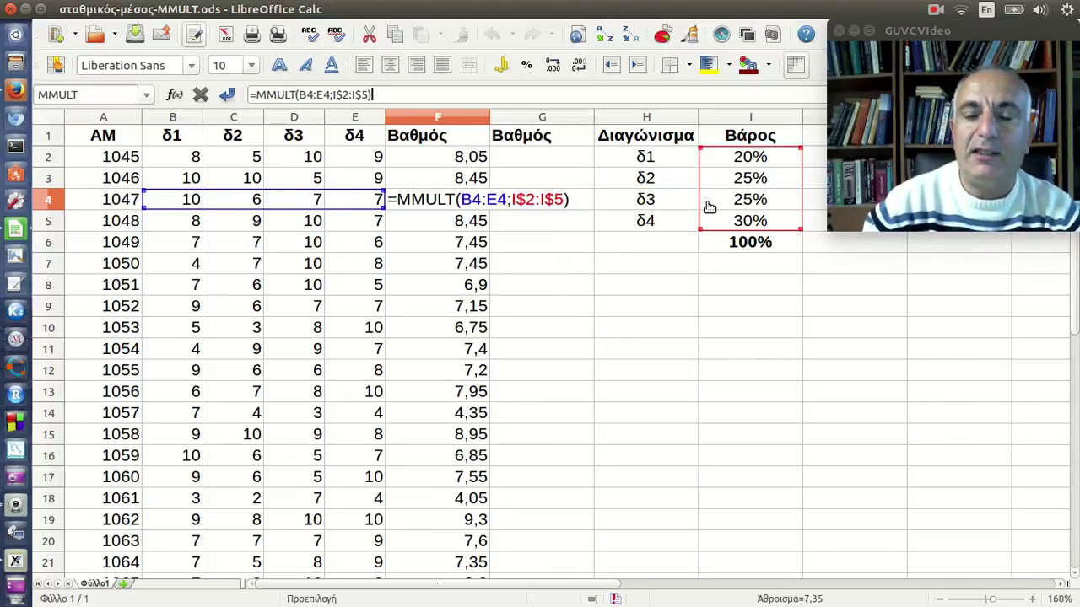
pyautogui.hotkey('ctrl', 'shift', 'Return')
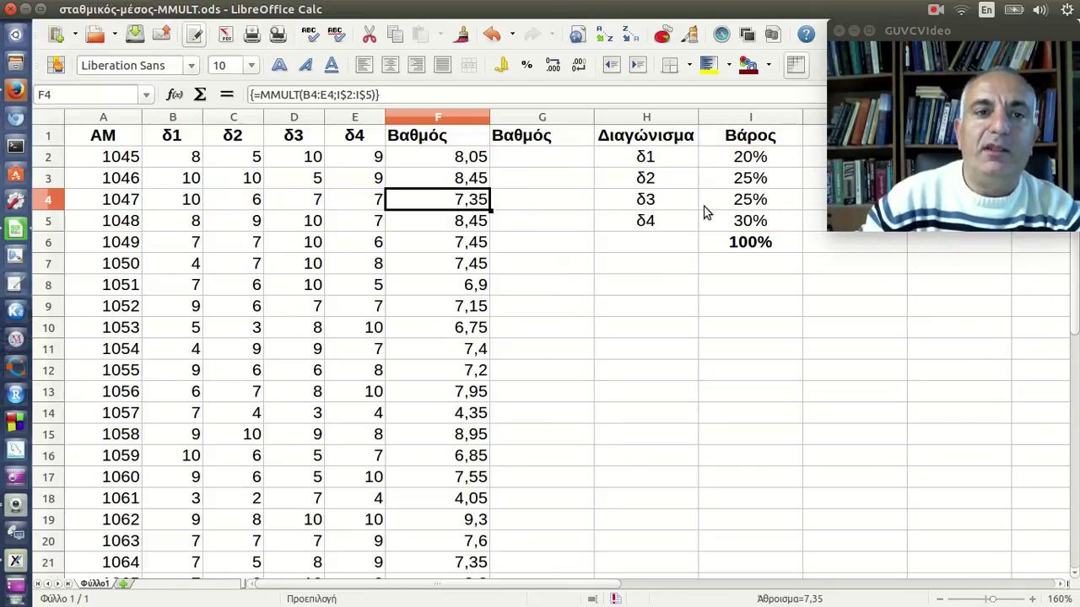
pyautogui.click(553, 163)
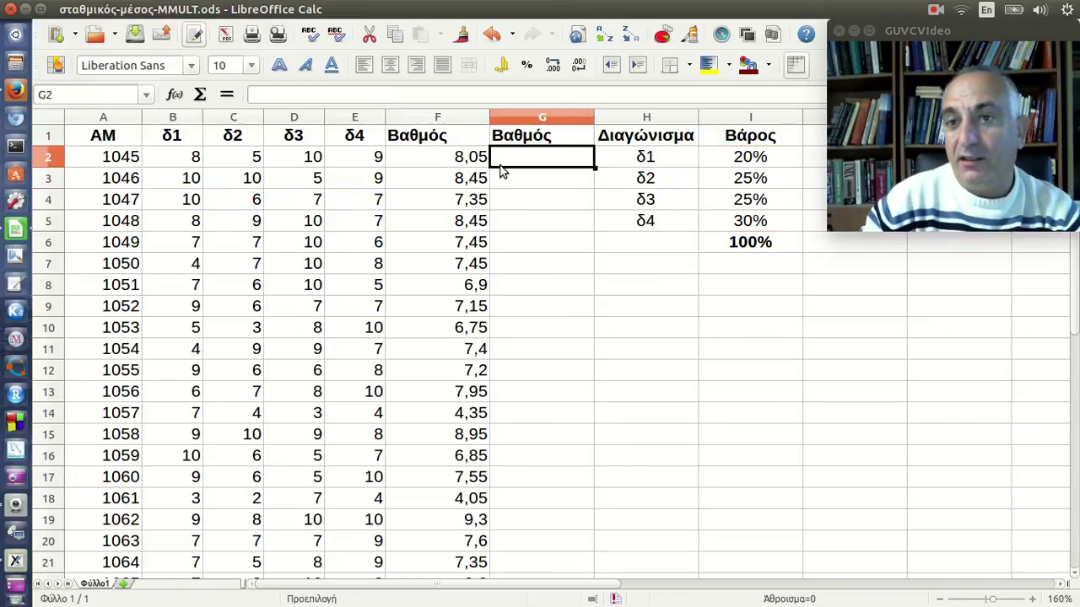
# Enter =ROUND(F2;0) in G2 and fill it down to G23 for all students
pyautogui.write('=r')
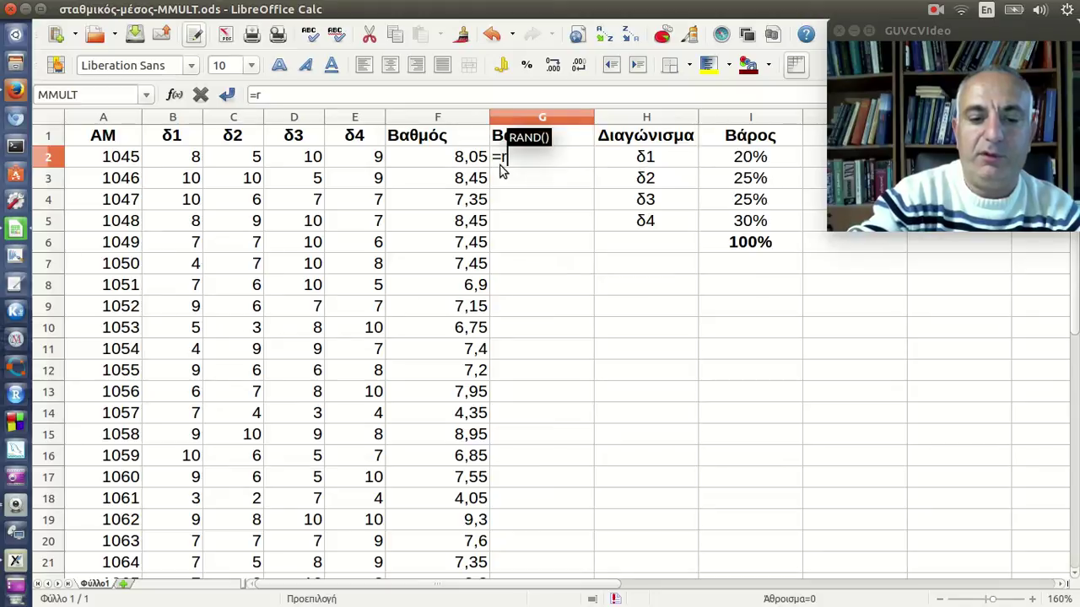
pyautogui.write('oun')
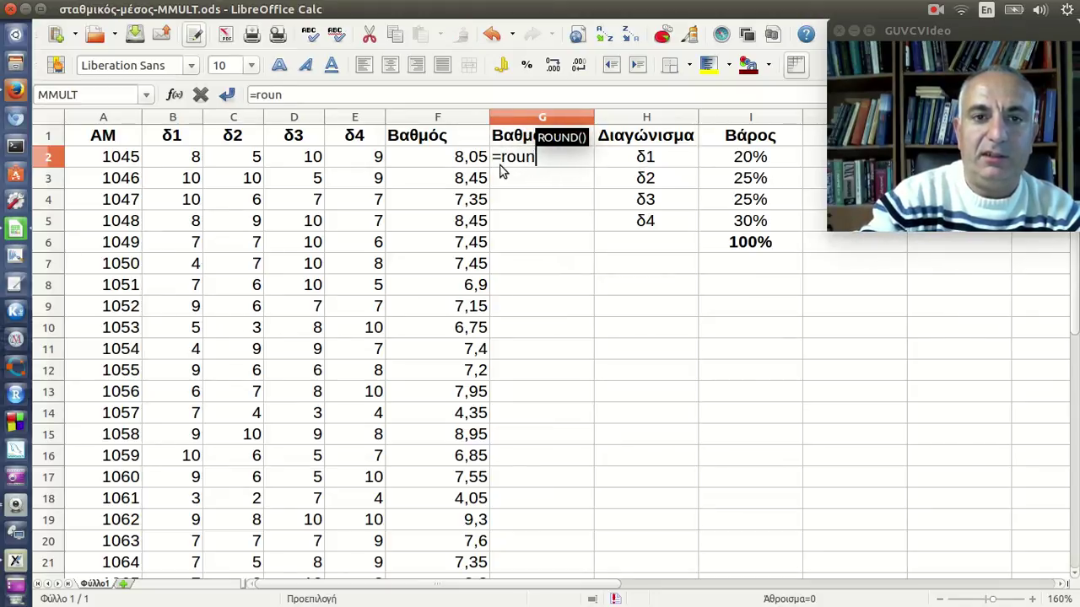
pyautogui.write('d(')
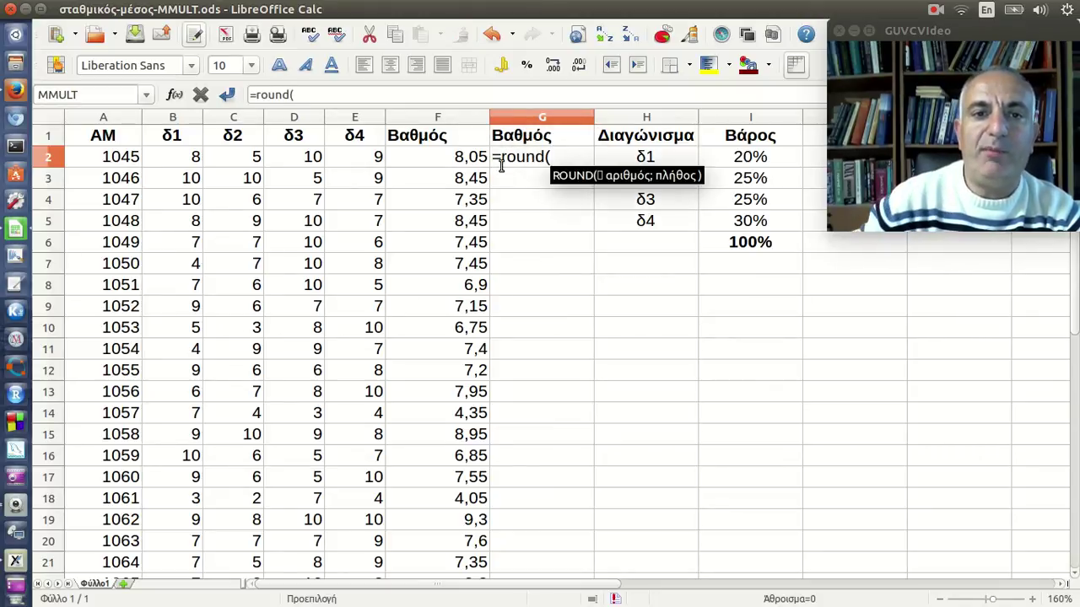
pyautogui.click(462, 160)
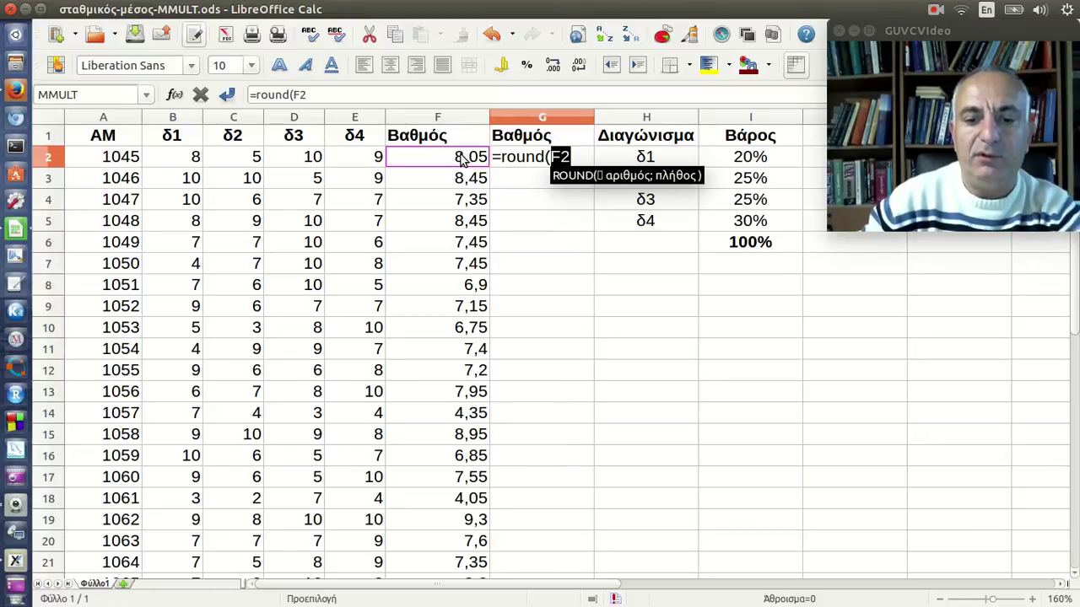
pyautogui.write(';0')
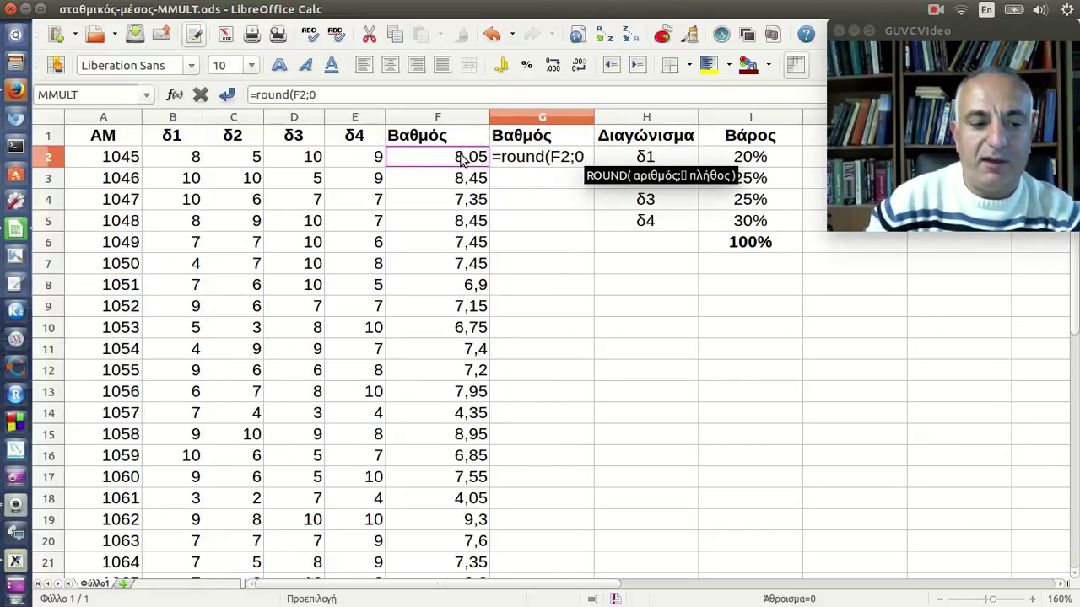
pyautogui.write(')')
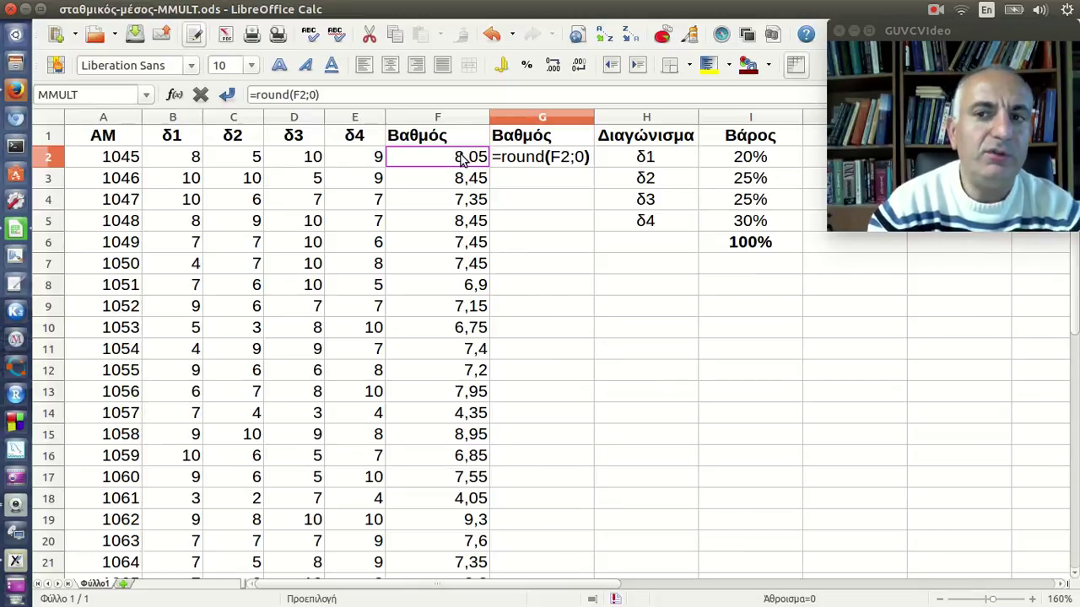
pyautogui.press('Return')
pyautogui.press('Up')
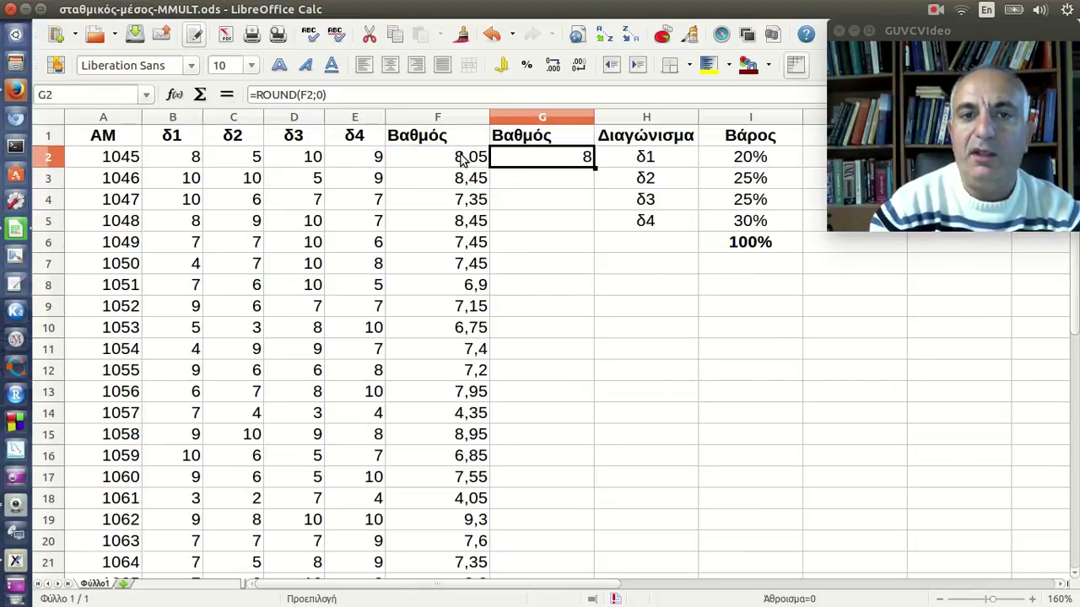
pyautogui.doubleClick(595, 166)
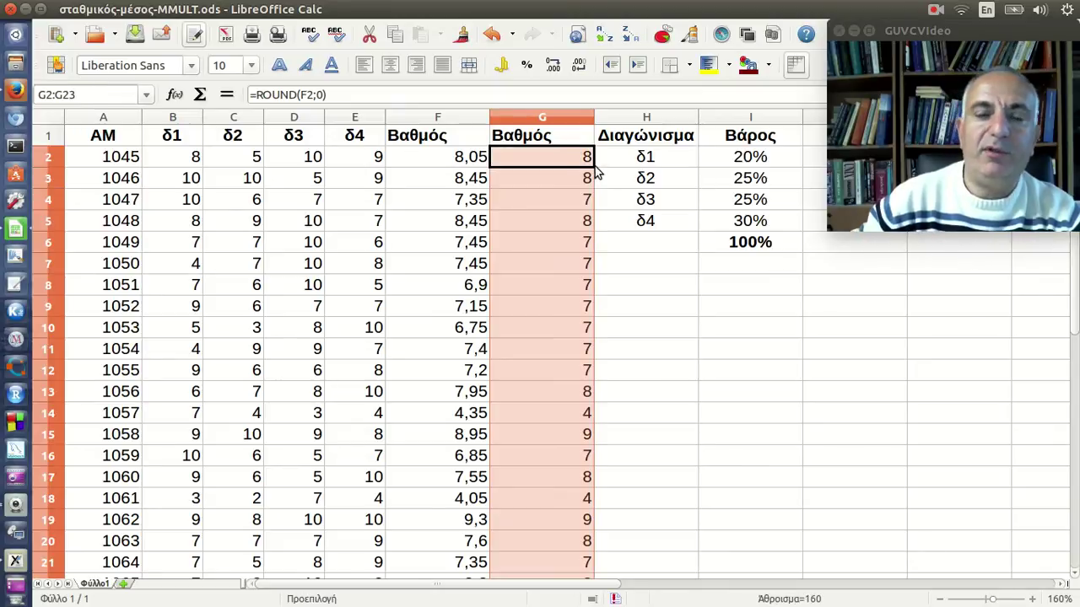
pyautogui.click(575, 160)
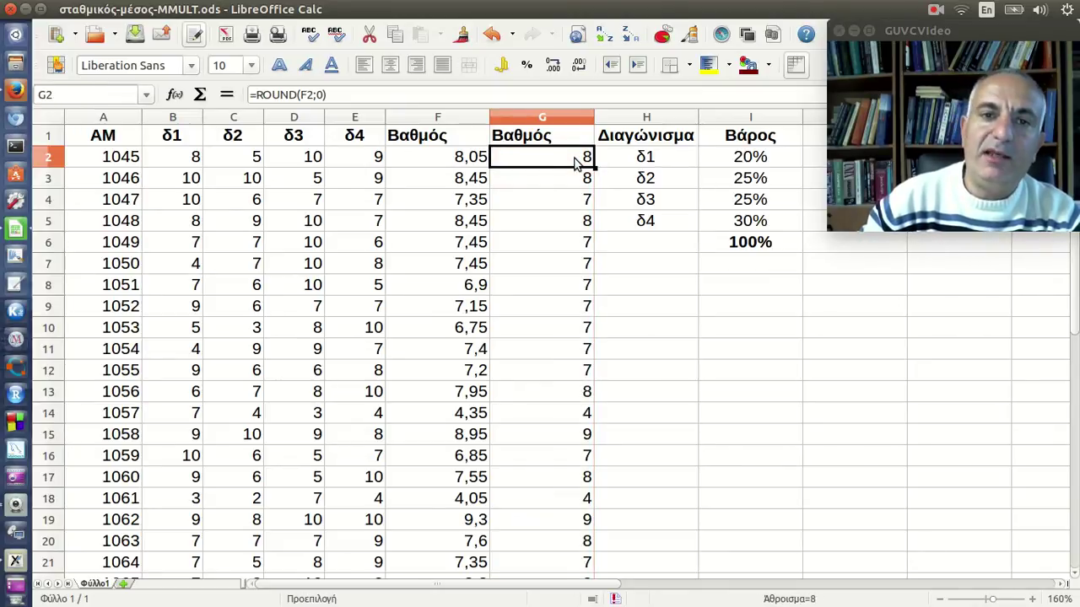
pyautogui.click(123, 161)
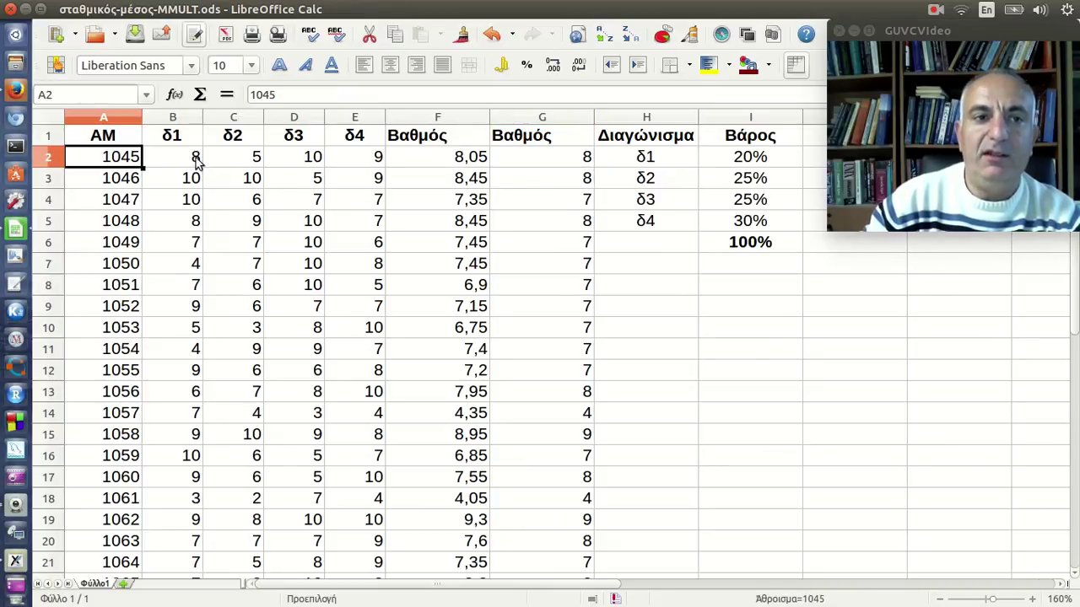
pyautogui.moveTo(194, 159); pyautogui.dragTo(362, 160)
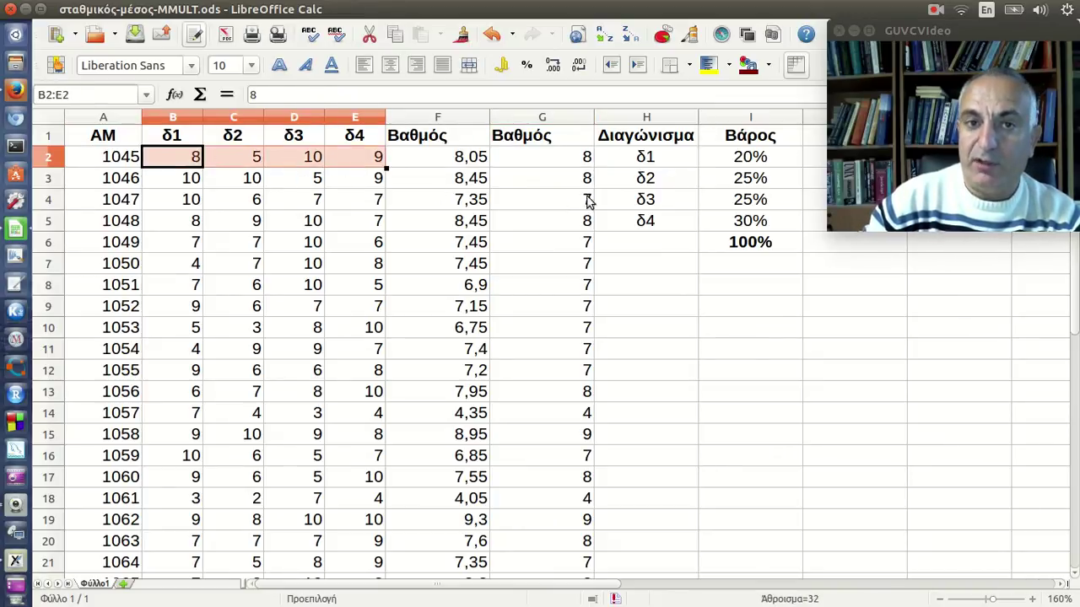
pyautogui.moveTo(725, 154); pyautogui.dragTo(752, 221)
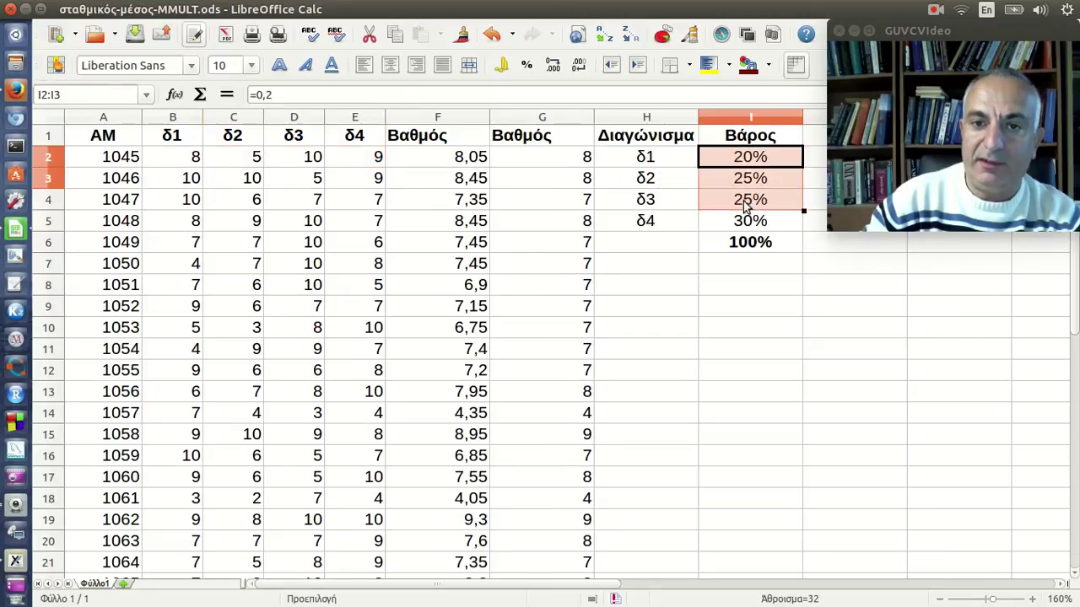
pyautogui.click(588, 165)
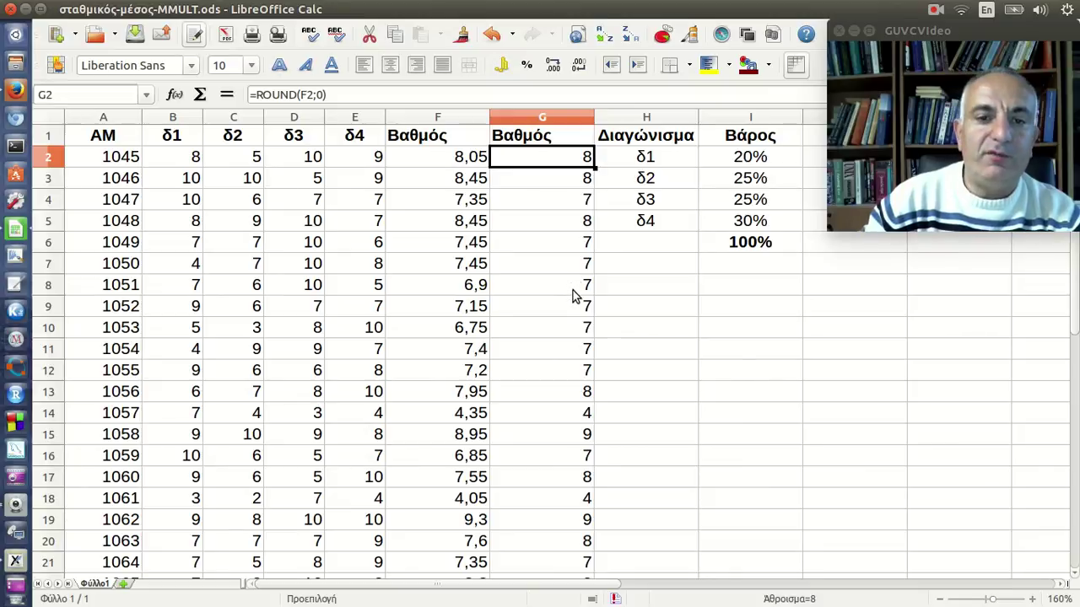
pyautogui.scroll(-2, 573, 296)
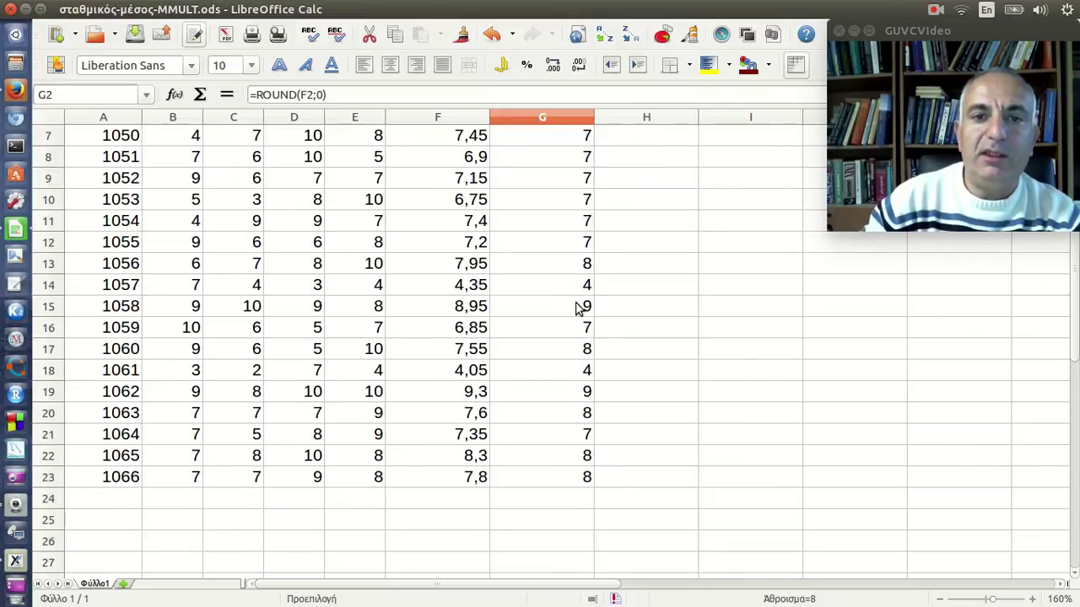
pyautogui.scroll(2, 578, 308)
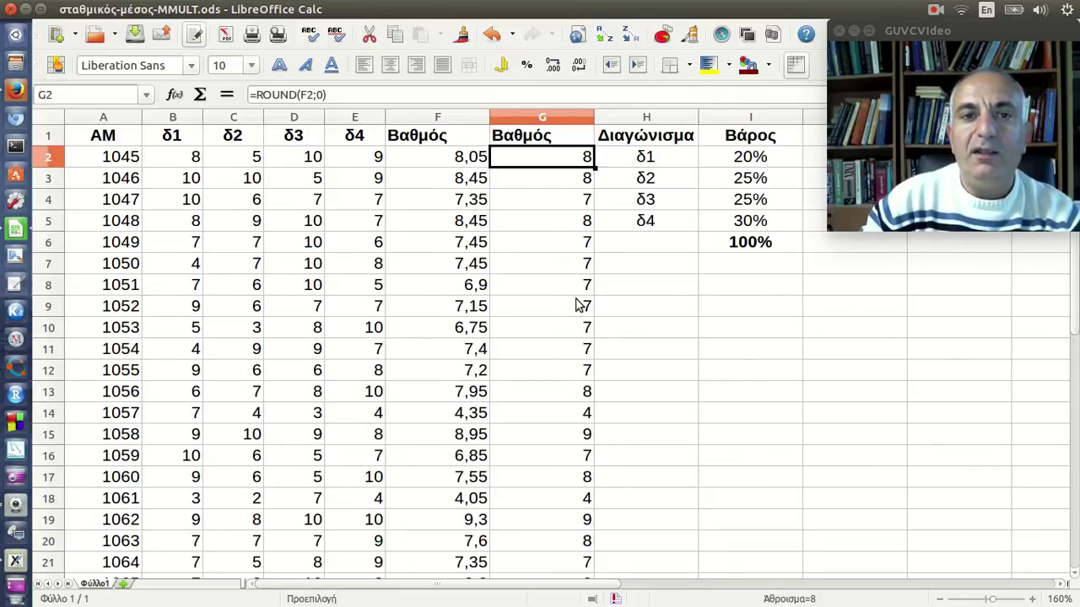
pyautogui.click(438, 169)
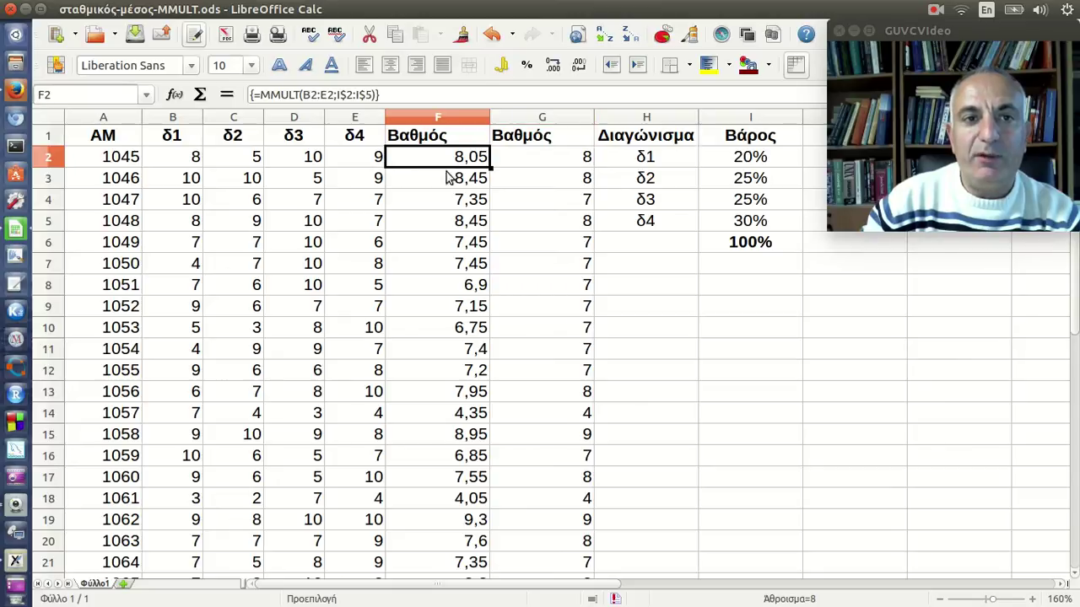
pyautogui.doubleClick(393, 164)
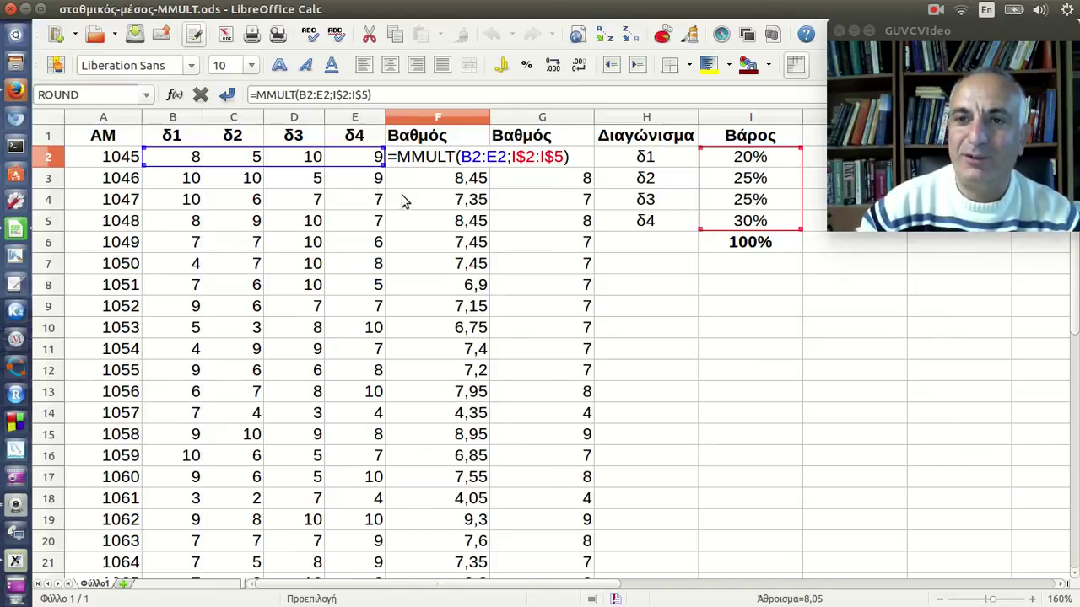
pyautogui.click(938, 12)
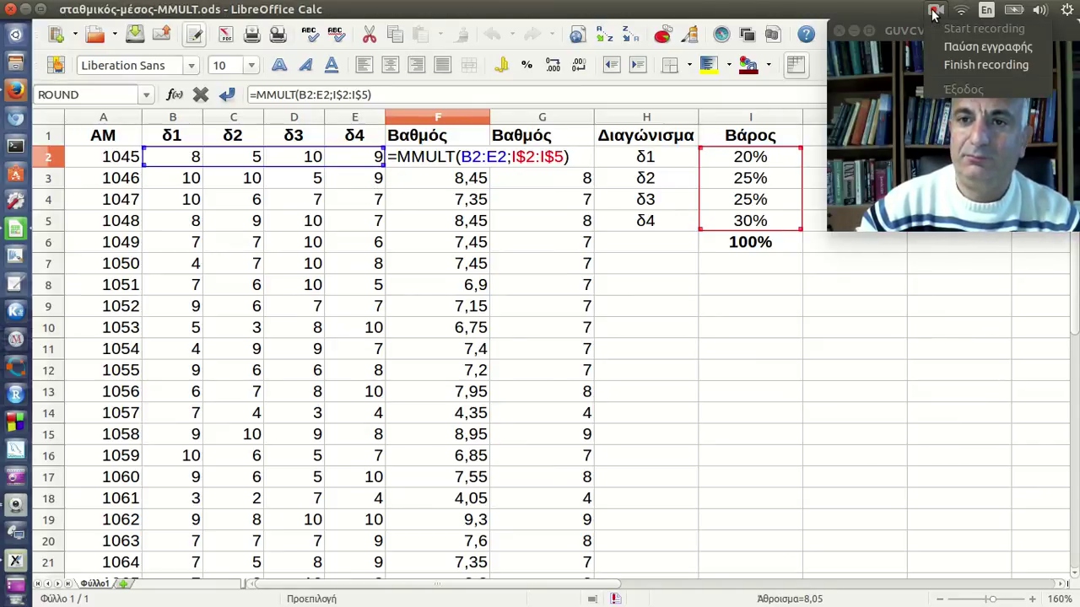